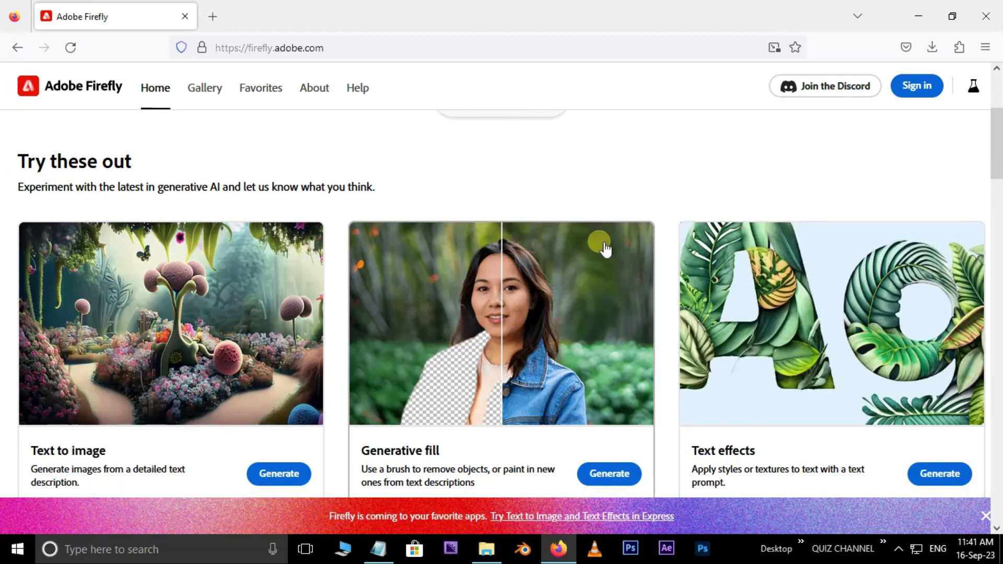
{"action": "scroll", "coordinate": [598, 167], "scroll_direction": "down", "scroll_amount": 4}
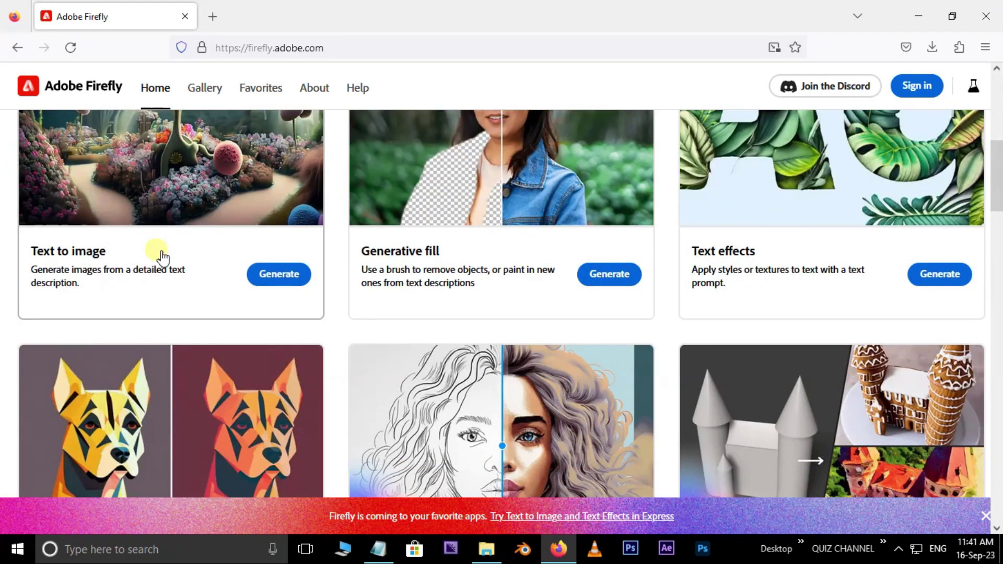
{"action": "scroll", "coordinate": [528, 273], "scroll_direction": "down", "scroll_amount": 4}
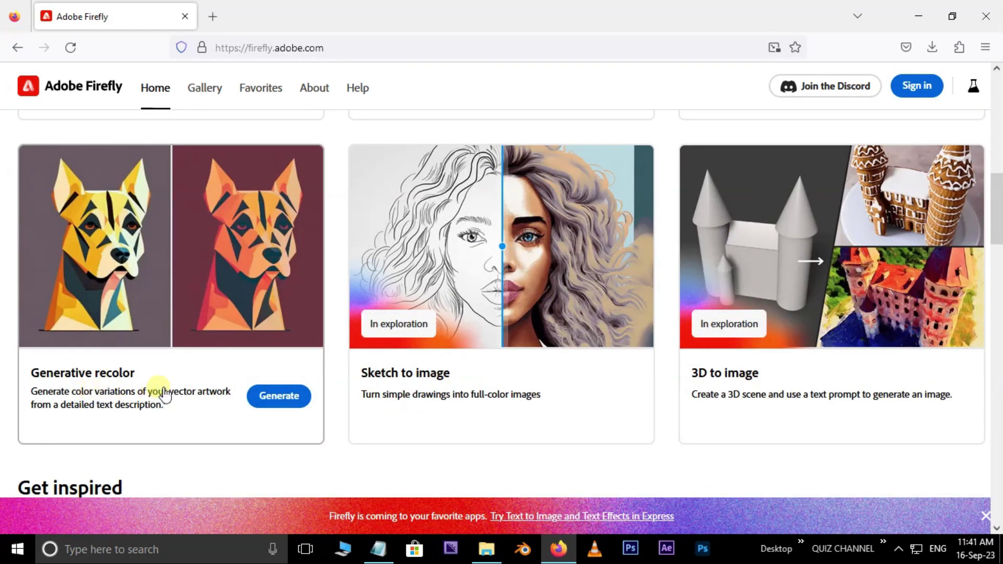
{"action": "scroll", "coordinate": [587, 349], "scroll_direction": "up", "scroll_amount": 4}
{"action": "scroll", "coordinate": [704, 326], "scroll_direction": "up", "scroll_amount": 4}
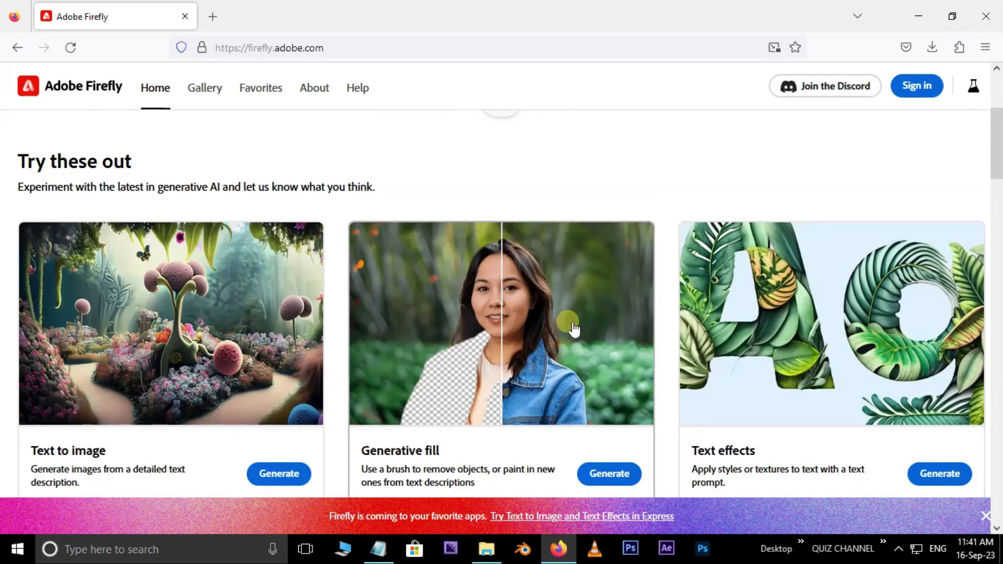
{"action": "scroll", "coordinate": [573, 329], "scroll_direction": "down", "scroll_amount": 4}
{"action": "scroll", "coordinate": [569, 328], "scroll_direction": "down", "scroll_amount": 4}
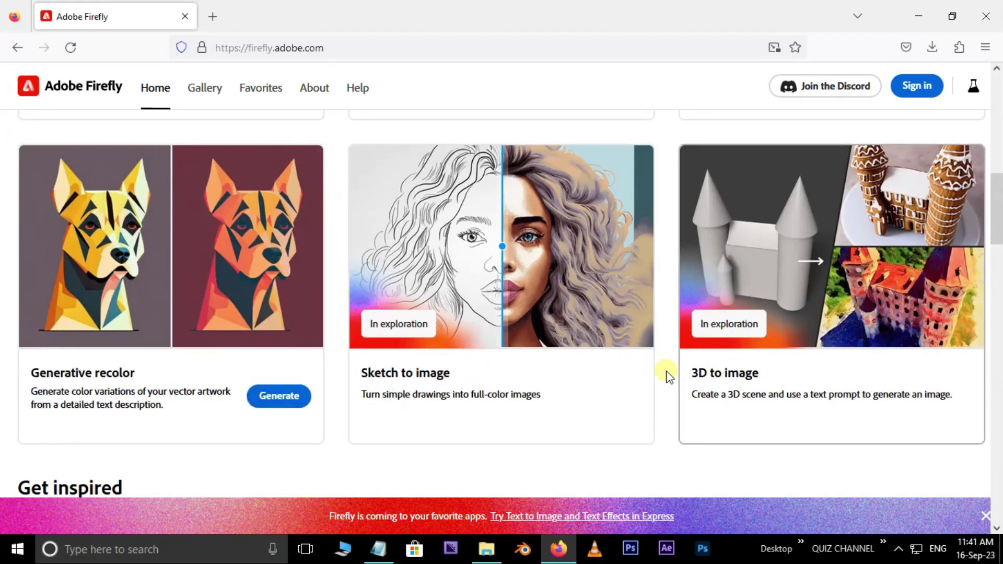
{"action": "scroll", "coordinate": [717, 368], "scroll_direction": "down", "scroll_amount": 4}
{"action": "scroll", "coordinate": [717, 368], "scroll_direction": "down", "scroll_amount": 4}
{"action": "scroll", "coordinate": [716, 371], "scroll_direction": "down", "scroll_amount": 3}
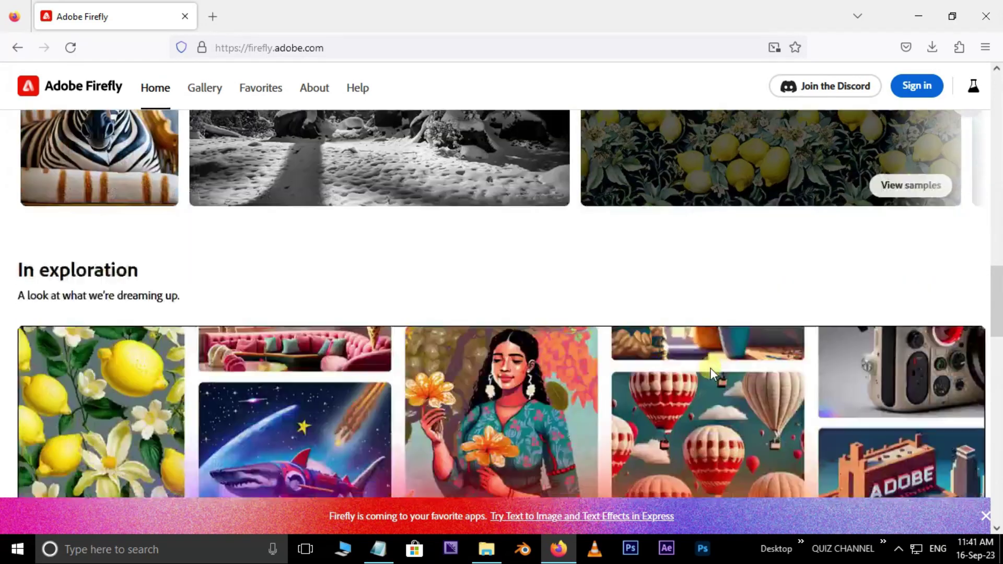
{"action": "scroll", "coordinate": [714, 375], "scroll_direction": "down", "scroll_amount": 4}
{"action": "scroll", "coordinate": [710, 370], "scroll_direction": "down", "scroll_amount": 5}
{"action": "scroll", "coordinate": [709, 371], "scroll_direction": "down", "scroll_amount": 4}
{"action": "scroll", "coordinate": [679, 372], "scroll_direction": "up", "scroll_amount": 5}
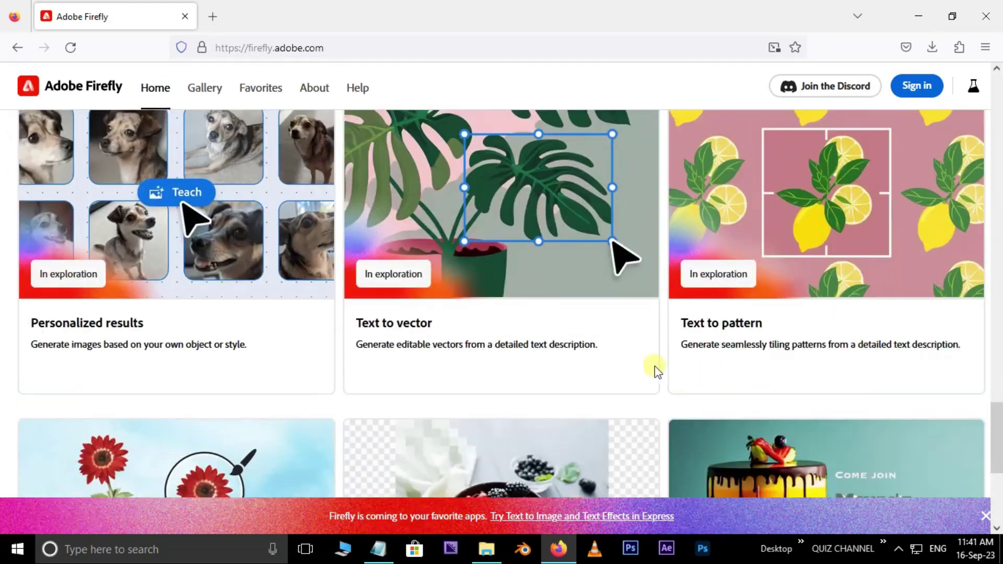
{"action": "scroll", "coordinate": [835, 308], "scroll_direction": "down", "scroll_amount": 3}
{"action": "scroll", "coordinate": [547, 363], "scroll_direction": "down", "scroll_amount": 1}
{"action": "scroll", "coordinate": [540, 391], "scroll_direction": "down", "scroll_amount": 2}
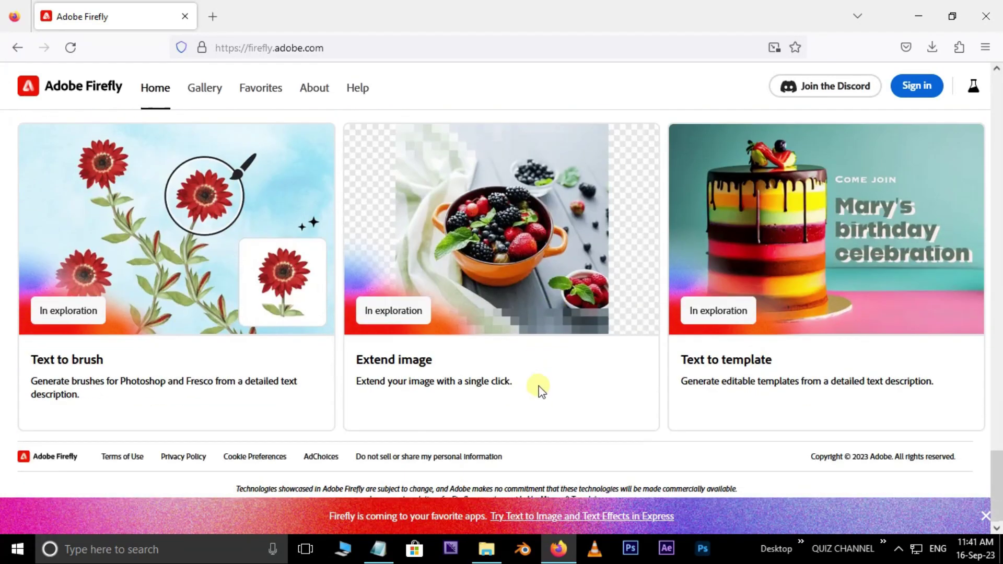
{"action": "scroll", "coordinate": [543, 389], "scroll_direction": "up", "scroll_amount": 1}
{"action": "scroll", "coordinate": [554, 382], "scroll_direction": "up", "scroll_amount": 5}
{"action": "scroll", "coordinate": [559, 384], "scroll_direction": "up", "scroll_amount": 5}
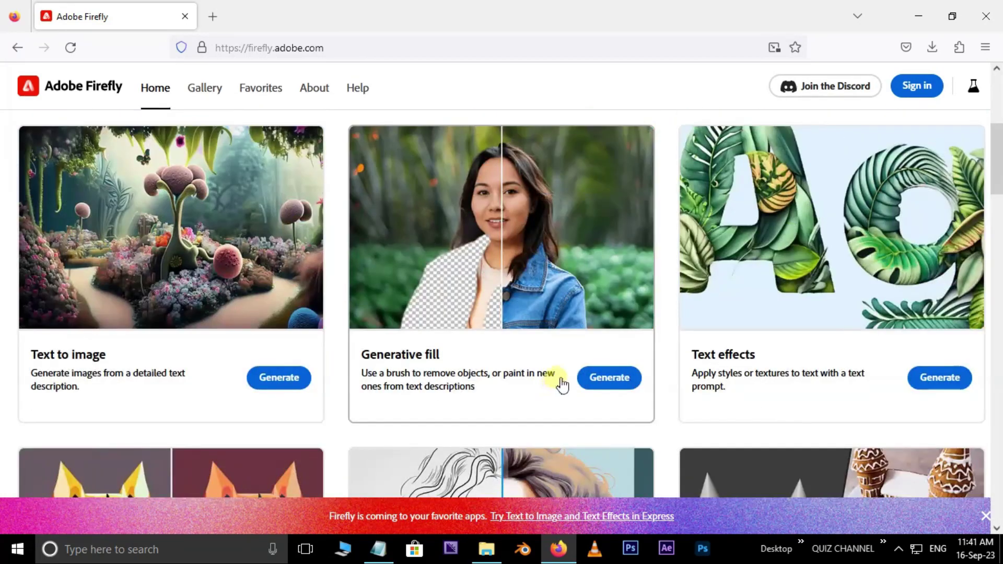
{"action": "scroll", "coordinate": [157, 293], "scroll_direction": "down", "scroll_amount": 7}
{"action": "scroll", "coordinate": [217, 230], "scroll_direction": "up", "scroll_amount": 5}
{"action": "scroll", "coordinate": [245, 246], "scroll_direction": "up", "scroll_amount": 2}
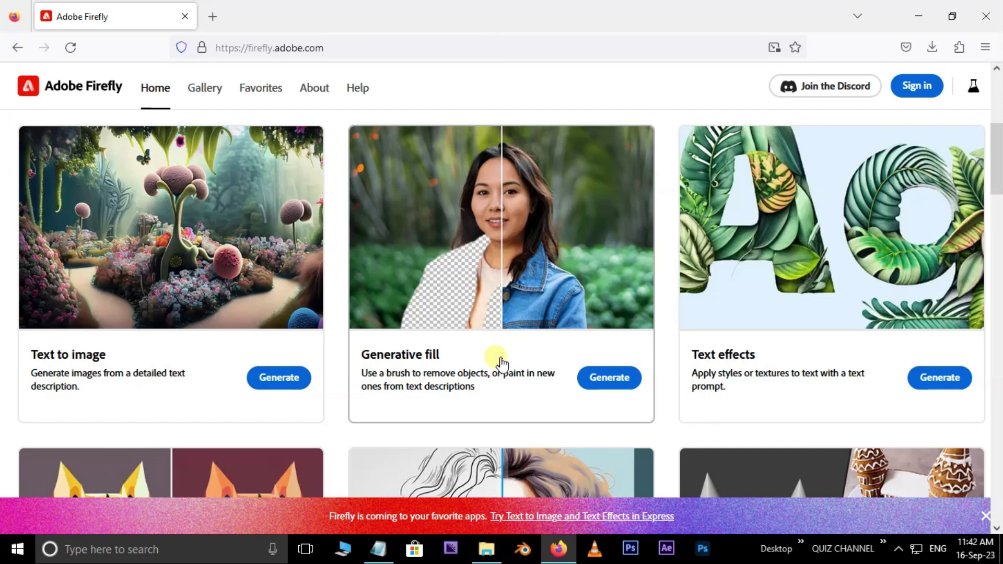
- Sign in to Adobe Firefly with a Google account, entering its password and declining to save the login
{"action": "left_click", "coordinate": [920, 98]}
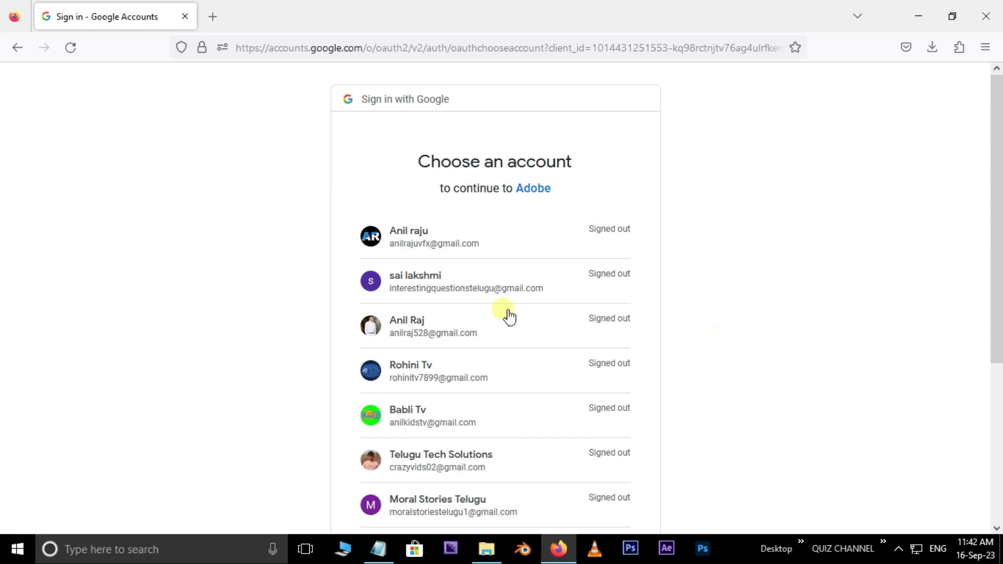
{"action": "left_click", "coordinate": [408, 232]}
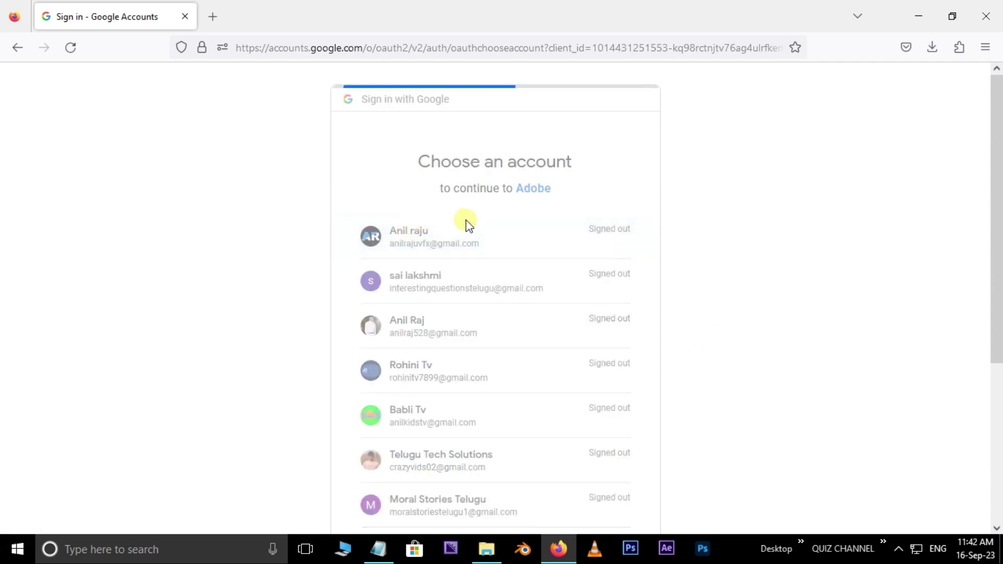
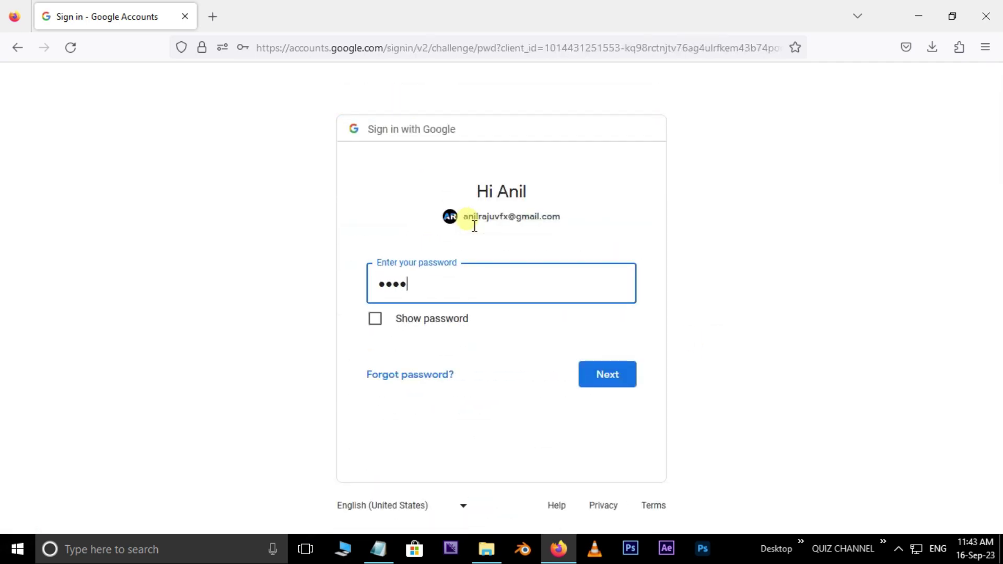
{"action": "key", "text": "Return"}
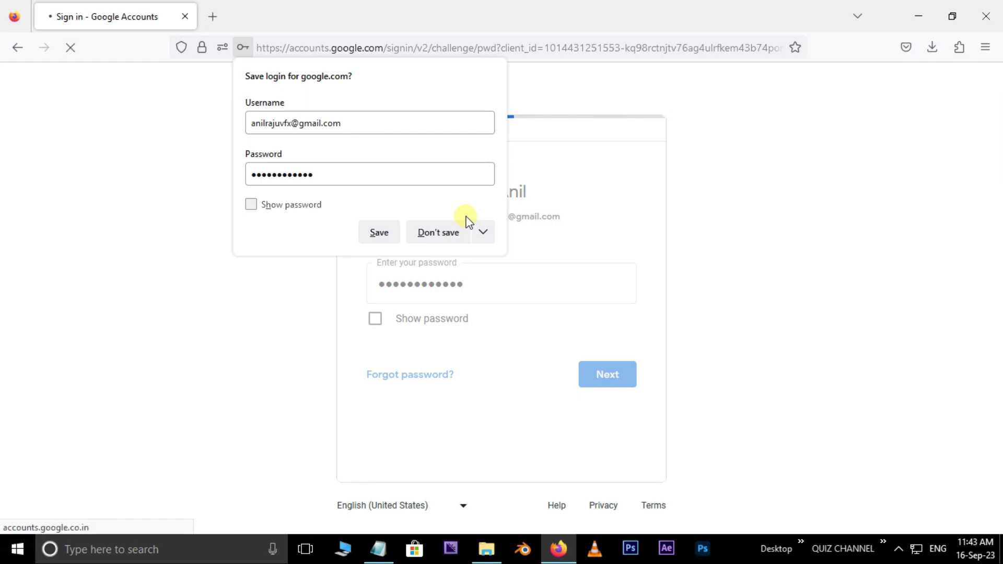
{"action": "left_click", "coordinate": [468, 222]}
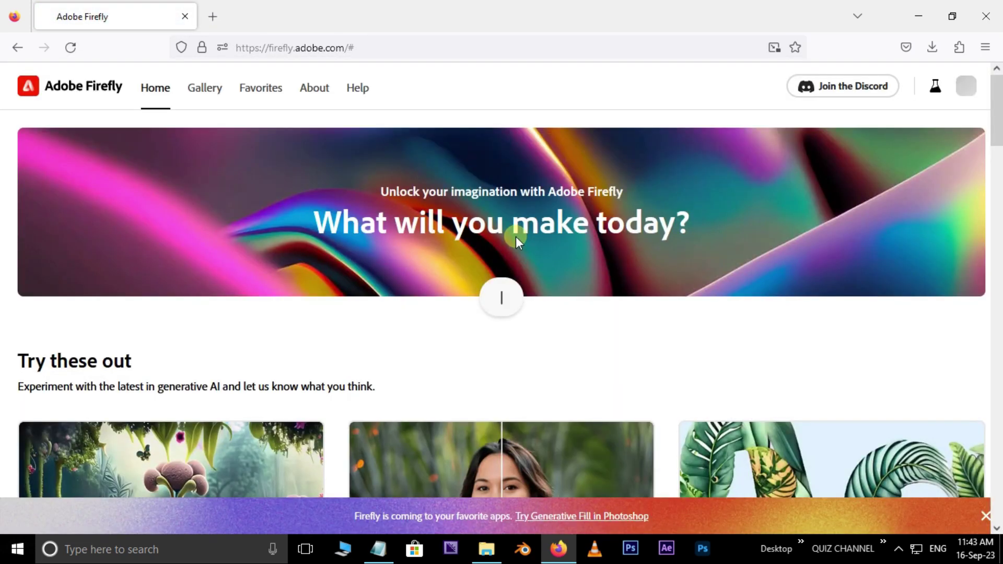
{"action": "scroll", "coordinate": [516, 237], "scroll_direction": "down", "scroll_amount": 4}
- Open Generative fill, then preview pexels-abhishek-kumar-9419251.jpg from the adobe firefly prompts folder and close it
{"action": "left_click", "coordinate": [494, 343]}
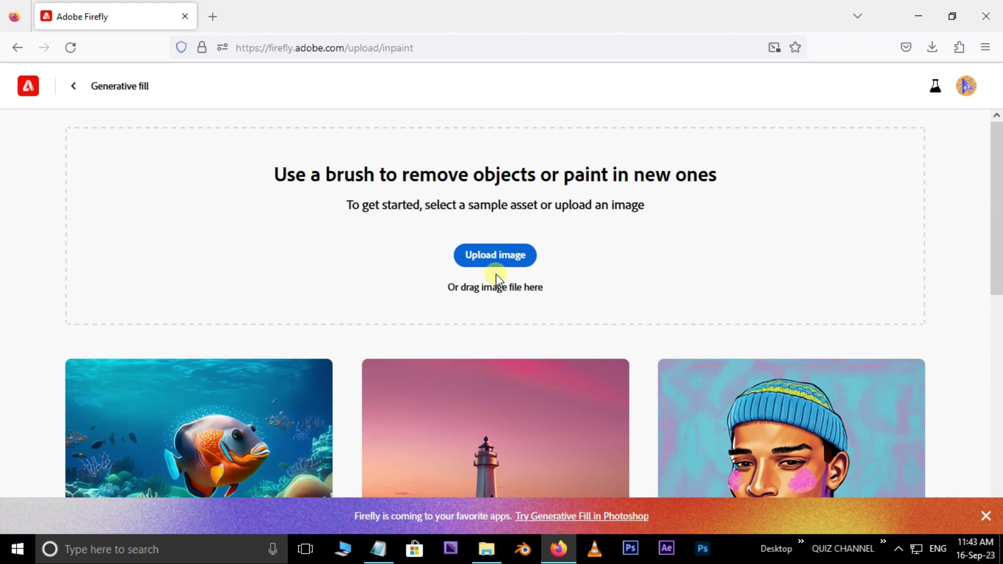
{"action": "left_click", "coordinate": [493, 555]}
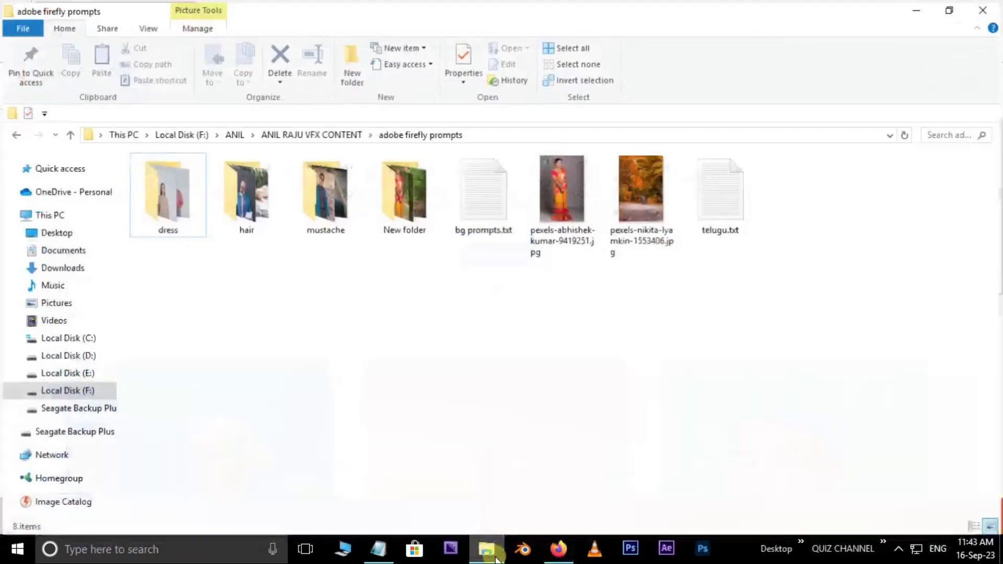
{"action": "double_click", "coordinate": [559, 203]}
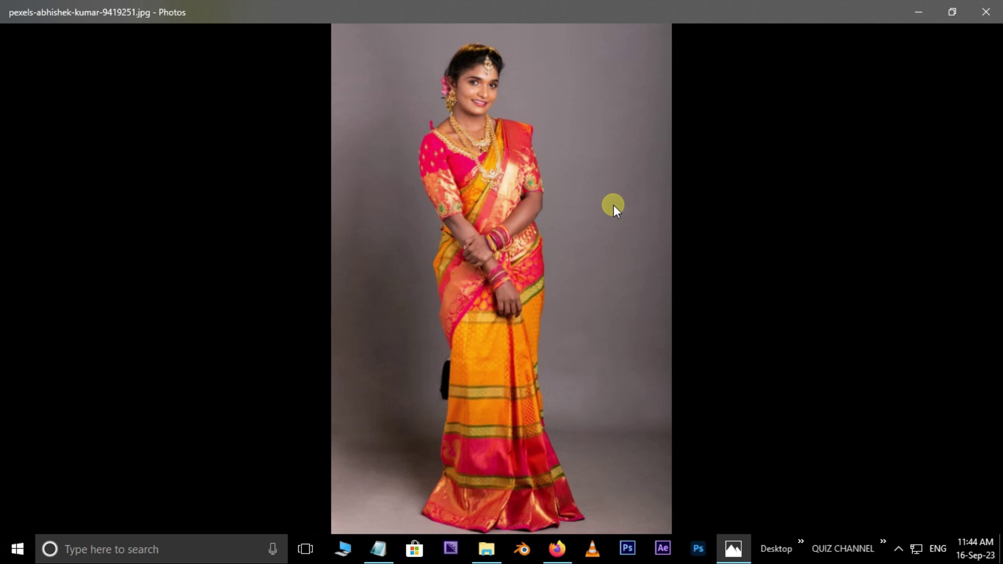
{"action": "left_click", "coordinate": [985, 12]}
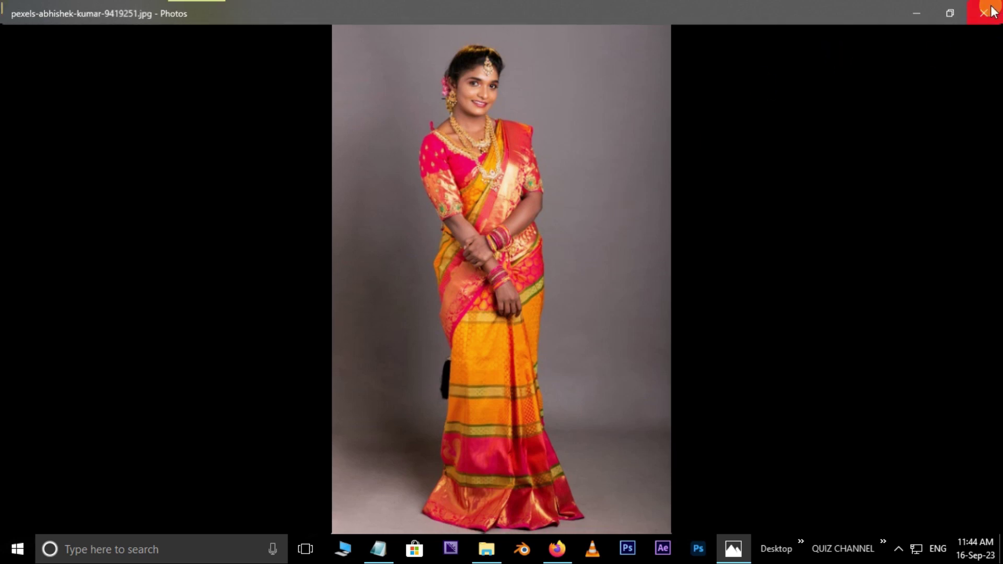
- Upload the saree photo into Generative fill, mask out its background, and place the cursor in the prompt
{"action": "left_click_drag", "start_coordinate": [566, 232], "coordinate": [500, 256]}
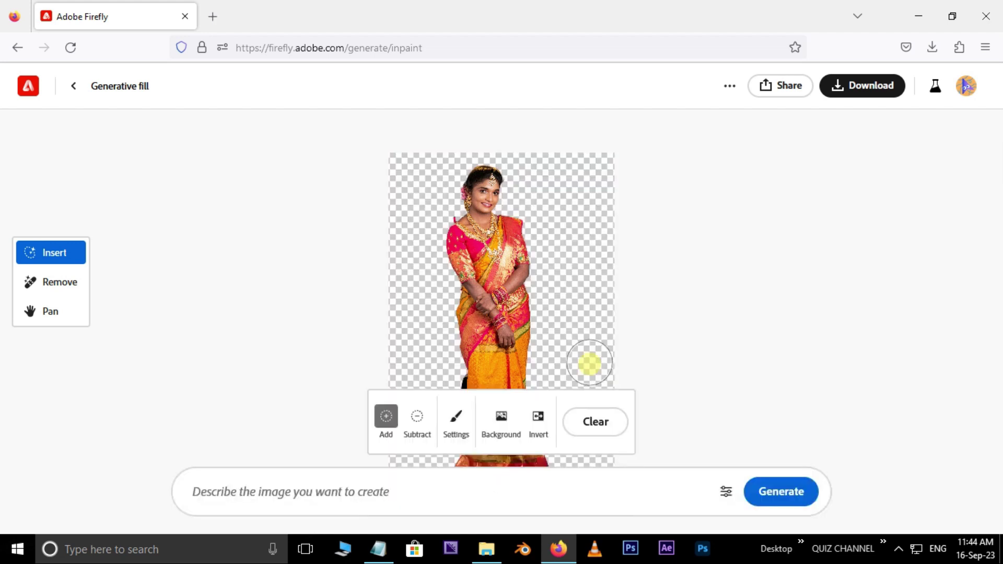
{"action": "scroll", "coordinate": [589, 363], "scroll_direction": "up", "scroll_amount": 3}
{"action": "key", "text": "space"}
{"action": "mouse_move", "coordinate": [643, 291]}
{"action": "left_mouse_down"}
{"action": "mouse_move", "coordinate": [582, 425]}
{"action": "mouse_move", "coordinate": [573, 383]}
{"action": "left_mouse_up"}
{"action": "scroll", "coordinate": [590, 388], "scroll_direction": "down", "scroll_amount": 3}
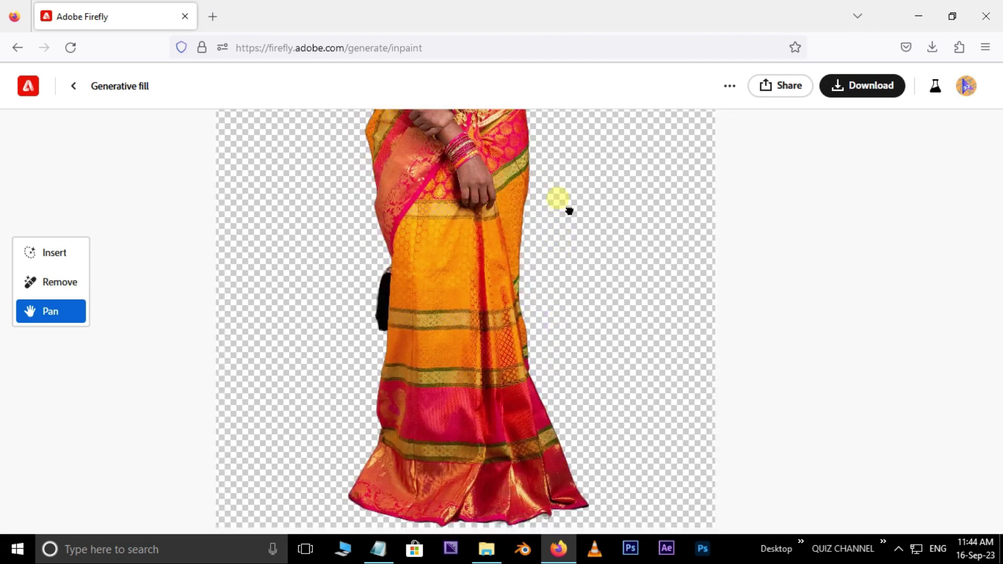
{"action": "scroll", "coordinate": [632, 325], "scroll_direction": "down", "scroll_amount": 3}
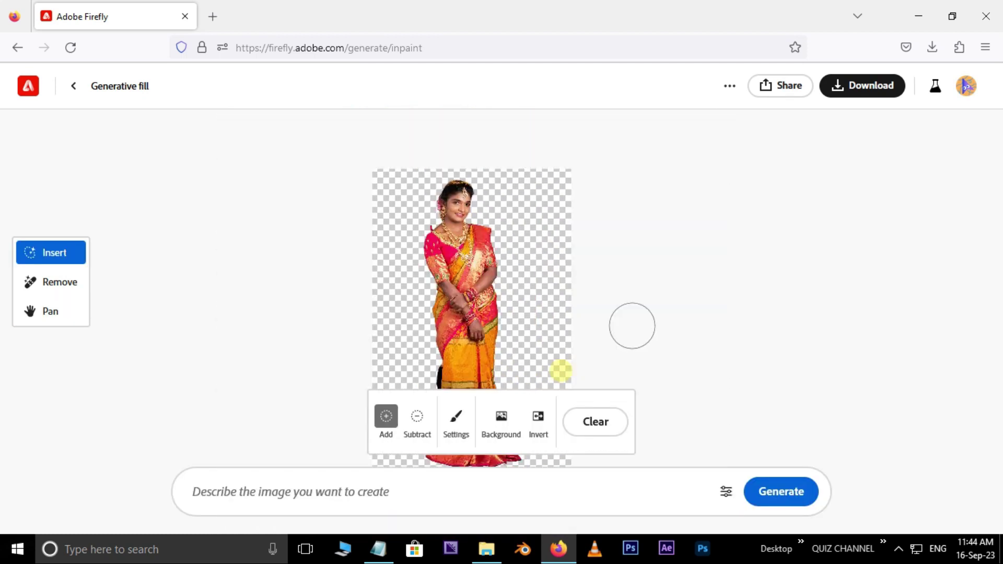
{"action": "left_click", "coordinate": [307, 493]}
{"action": "type", "text": "studio"}
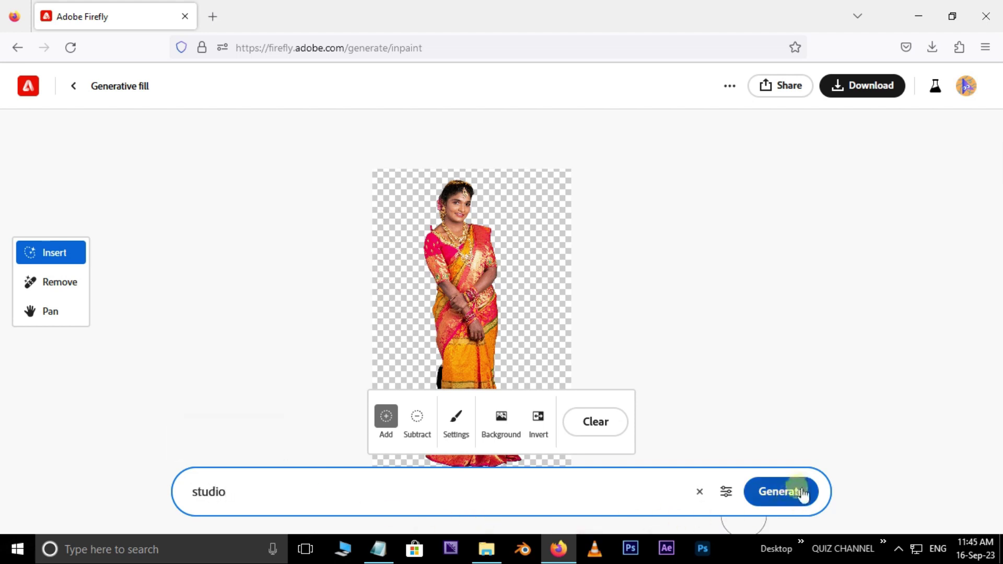
- Generate backgrounds for the masked area, inspect the result, and preview the second, mottled grey variant
{"action": "left_click", "coordinate": [802, 492]}
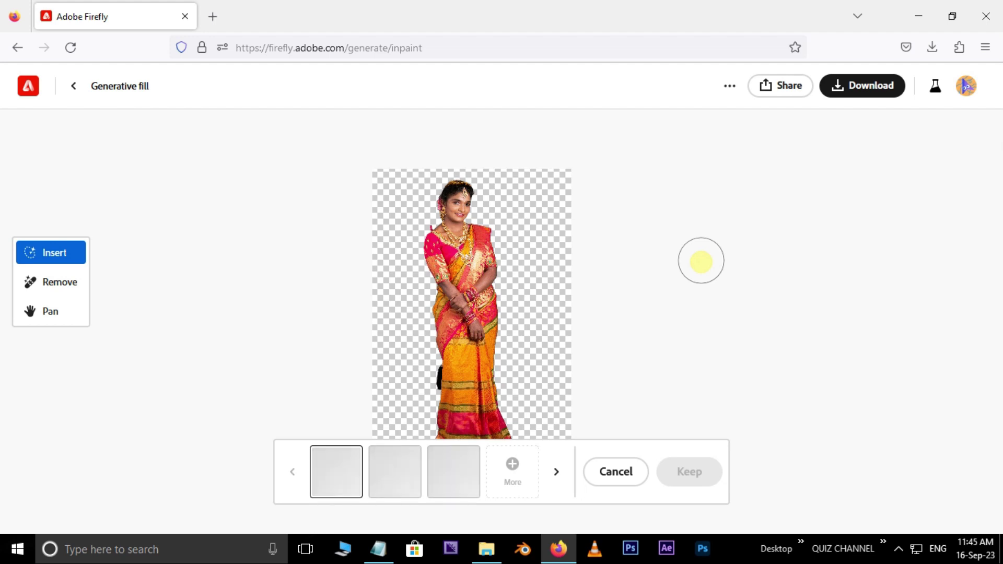
{"action": "scroll", "coordinate": [635, 329], "scroll_direction": "up", "scroll_amount": 5}
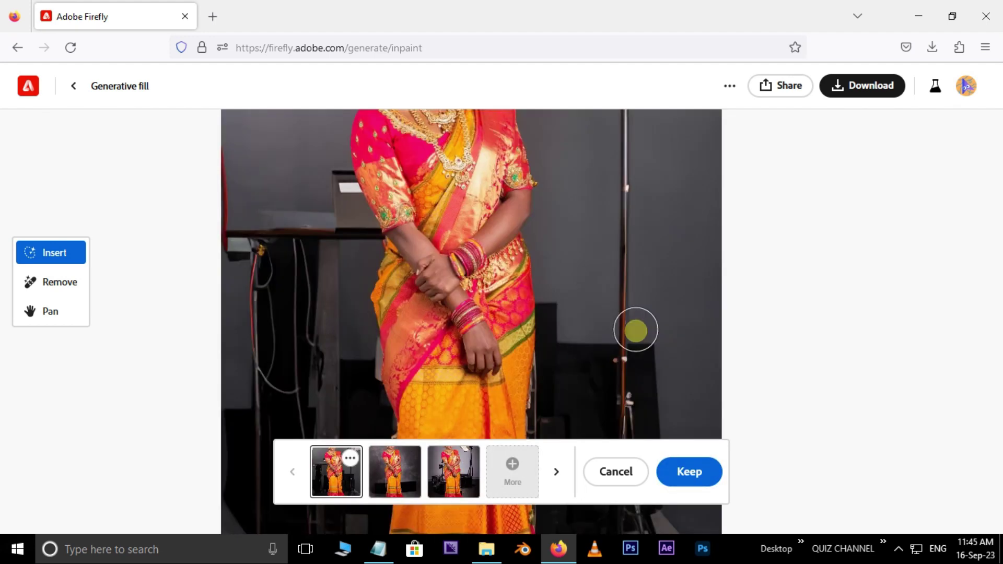
{"action": "mouse_move", "coordinate": [538, 302]}
{"action": "left_mouse_down"}
{"action": "mouse_move", "coordinate": [509, 494]}
{"action": "mouse_move", "coordinate": [543, 281]}
{"action": "left_mouse_up"}
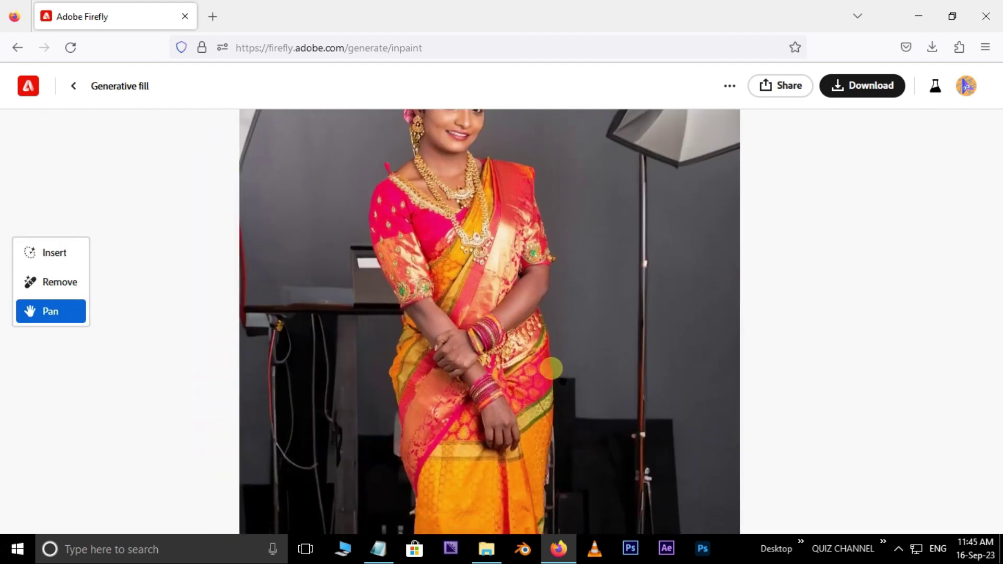
{"action": "scroll", "coordinate": [539, 245], "scroll_direction": "down", "scroll_amount": 2}
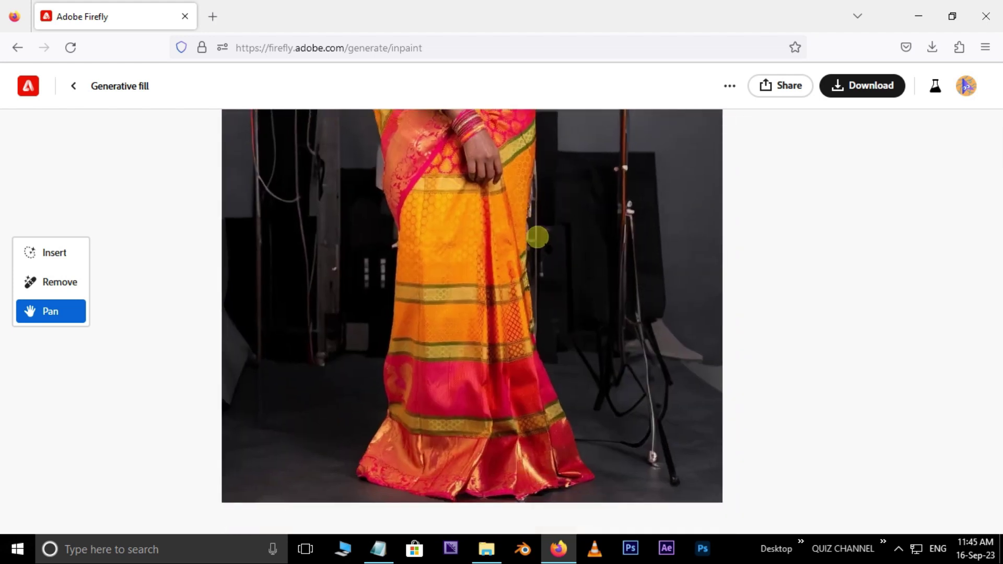
{"action": "scroll", "coordinate": [539, 245], "scroll_direction": "down", "scroll_amount": 2}
{"action": "scroll", "coordinate": [539, 245], "scroll_direction": "down", "scroll_amount": 2}
{"action": "scroll", "coordinate": [470, 339], "scroll_direction": "down", "scroll_amount": 2}
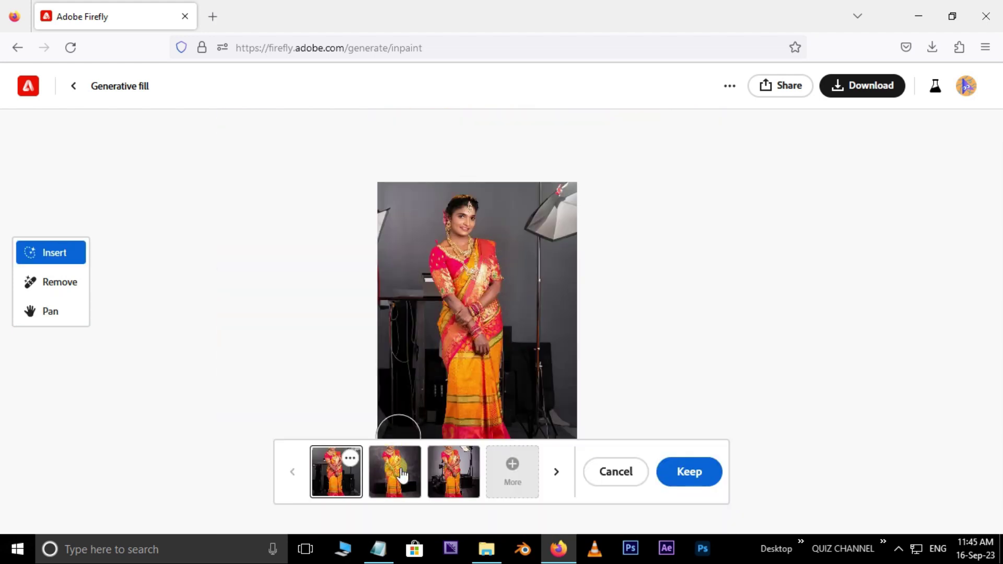
{"action": "left_click", "coordinate": [401, 472]}
{"action": "scroll", "coordinate": [628, 270], "scroll_direction": "up", "scroll_amount": 3}
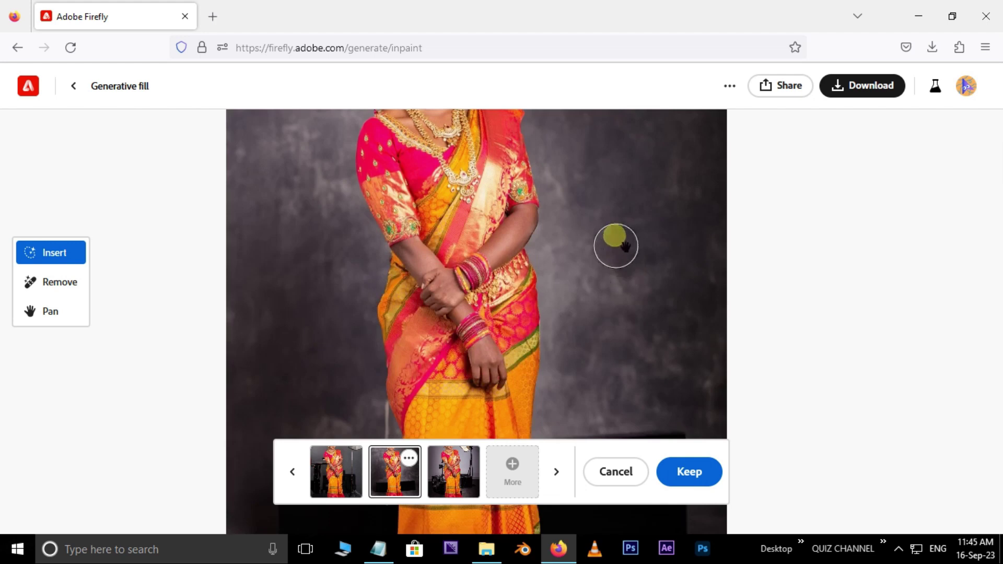
{"action": "scroll", "coordinate": [625, 246], "scroll_direction": "down", "scroll_amount": 3}
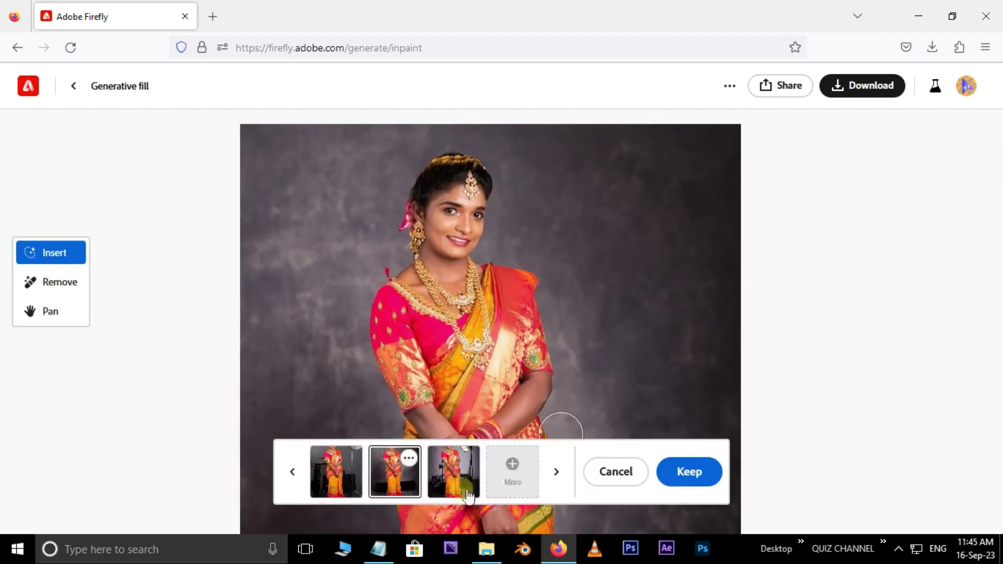
{"action": "scroll", "coordinate": [560, 253], "scroll_direction": "up", "scroll_amount": 3}
{"action": "scroll", "coordinate": [514, 289], "scroll_direction": "down", "scroll_amount": 3}
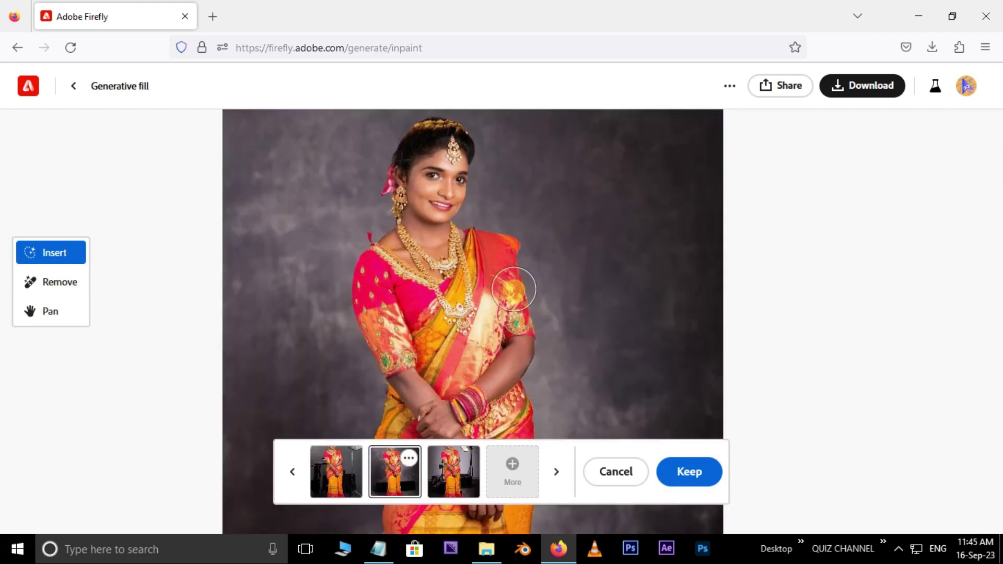
- Generate a new set of studio background variations and pan over the saree and the woman's face
{"action": "left_click", "coordinate": [516, 478]}
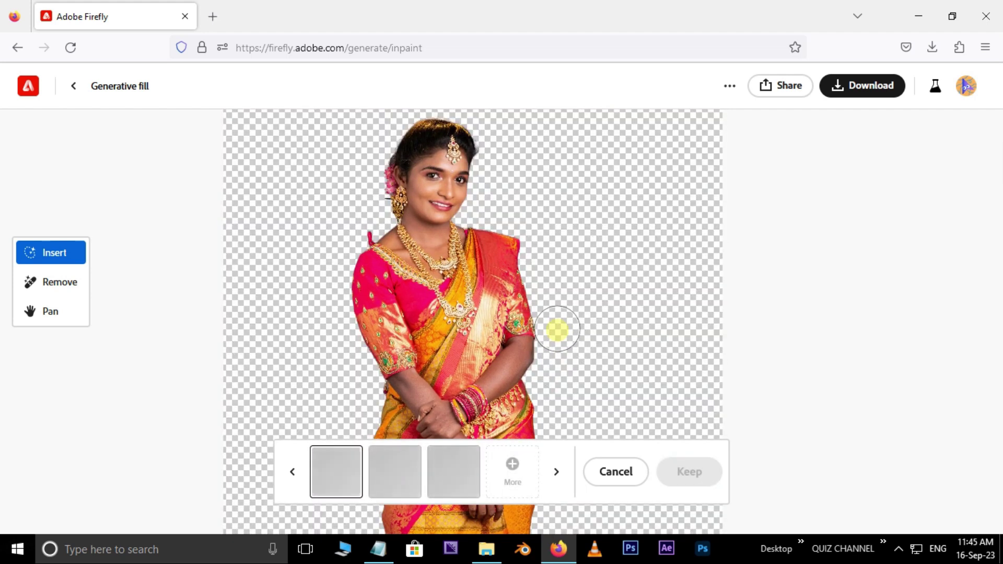
{"action": "scroll", "coordinate": [558, 329], "scroll_direction": "down", "scroll_amount": 3}
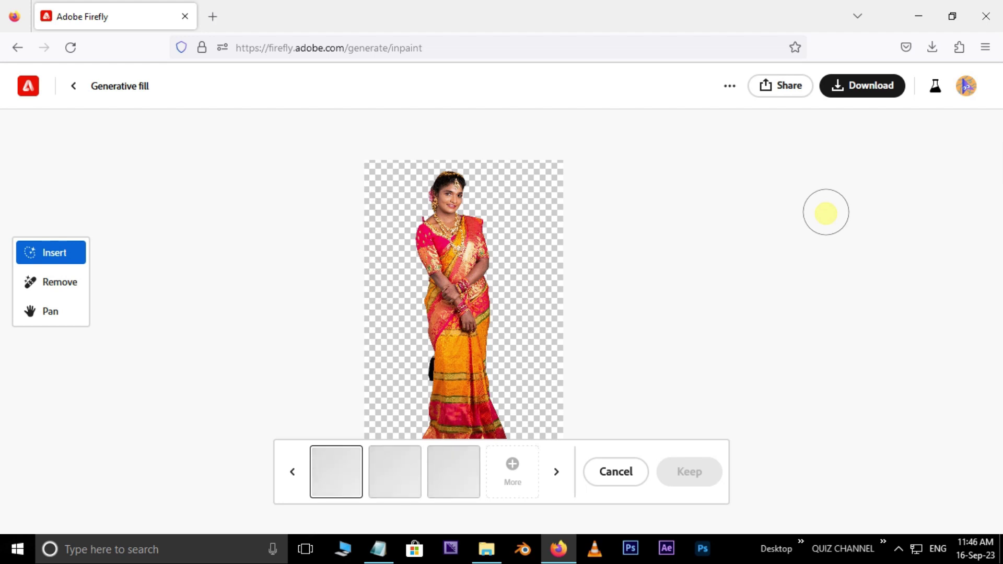
{"action": "scroll", "coordinate": [808, 222], "scroll_direction": "up", "scroll_amount": 3}
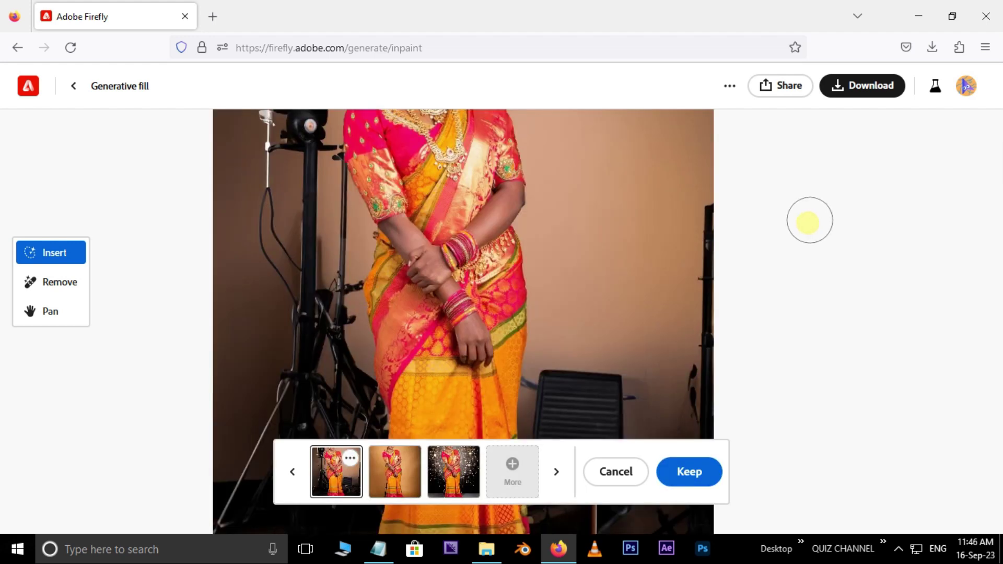
{"action": "key", "text": "h"}
{"action": "left_click_drag", "start_coordinate": [548, 209], "coordinate": [560, 374]}
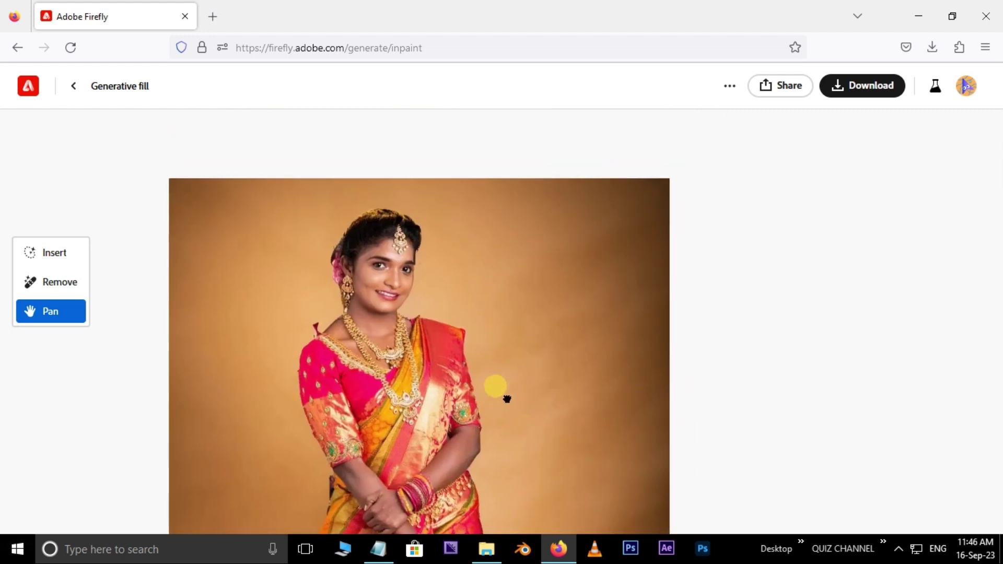
{"action": "left_click_drag", "start_coordinate": [508, 399], "coordinate": [551, 328]}
{"action": "key", "text": "i"}
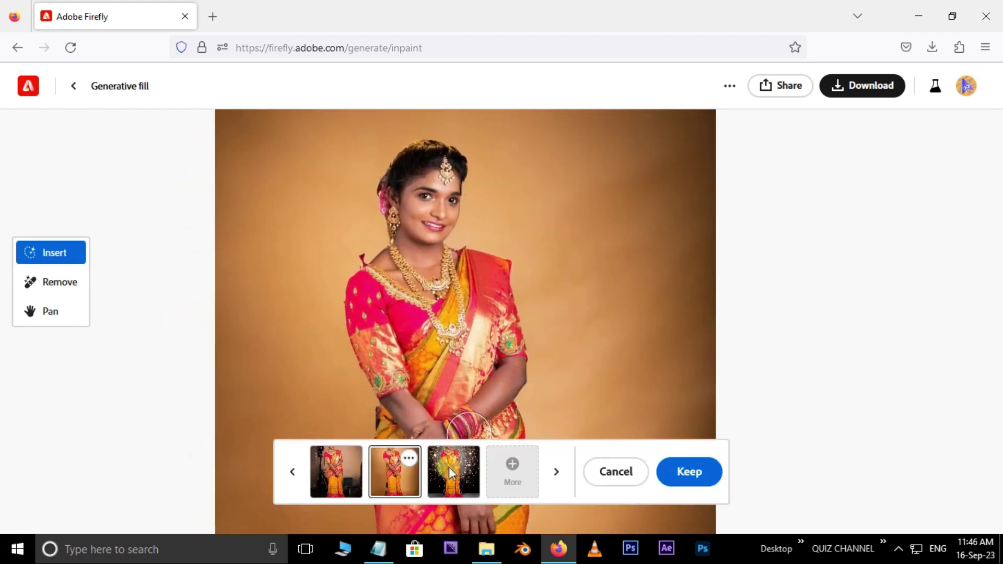
- Preview and look over the sparkle-light background variation
{"action": "left_click", "coordinate": [452, 473]}
{"action": "scroll", "coordinate": [548, 312], "scroll_direction": "down", "scroll_amount": 3}
{"action": "scroll", "coordinate": [555, 170], "scroll_direction": "up", "scroll_amount": 3}
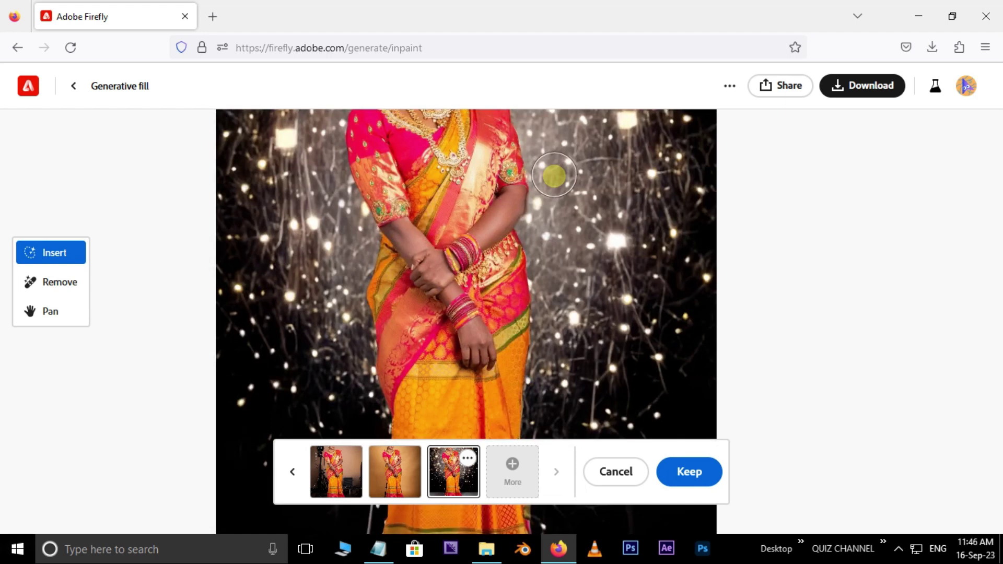
{"action": "key", "text": "h"}
{"action": "mouse_move", "coordinate": [551, 170]}
{"action": "left_mouse_down"}
{"action": "mouse_move", "coordinate": [552, 410]}
{"action": "mouse_move", "coordinate": [546, 342]}
{"action": "left_mouse_up"}
{"action": "key", "text": "i"}
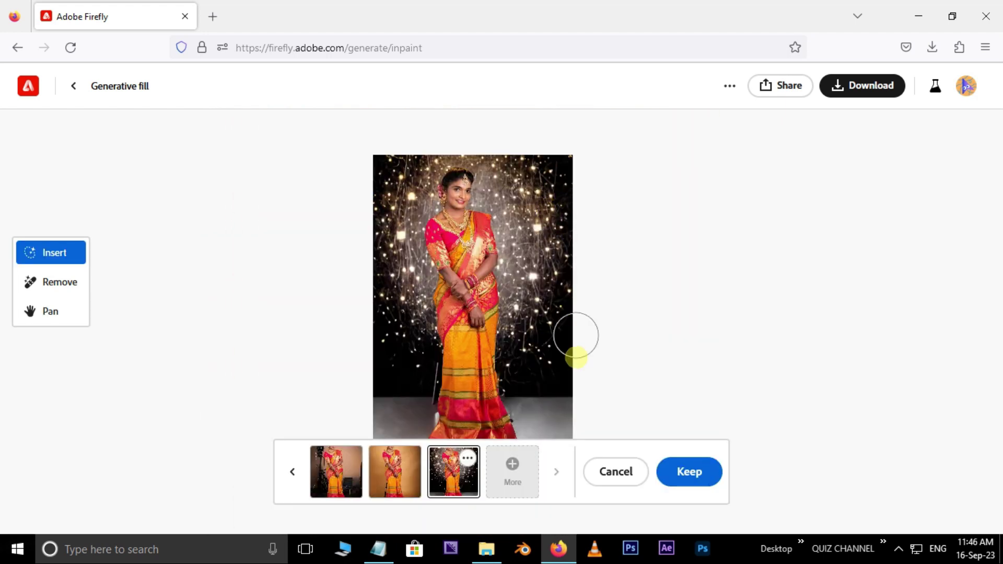
- Replace 'studio' with 'forest' in the prompt, generate, and inspect the first forest variation up close
{"action": "left_click", "coordinate": [615, 472]}
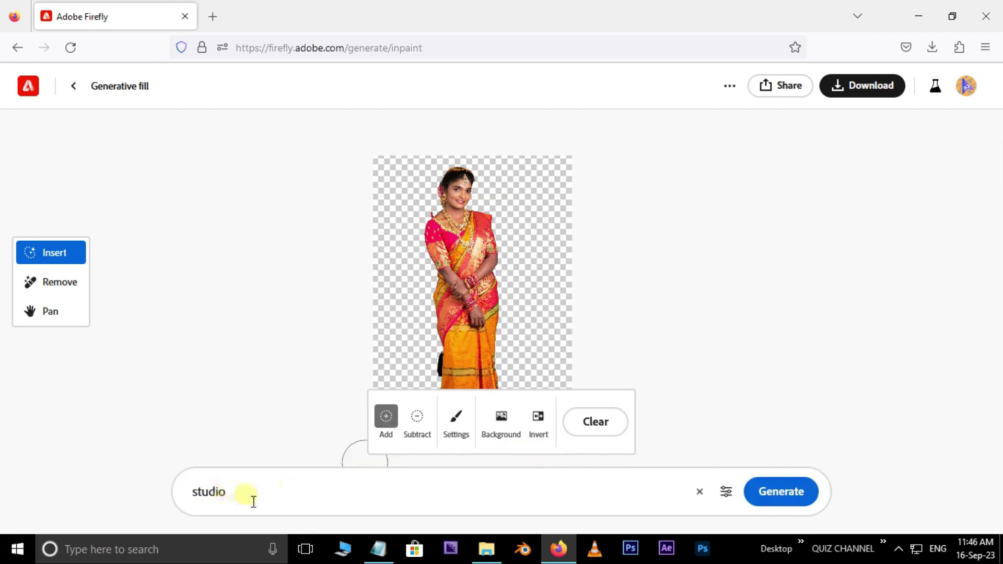
{"action": "left_click_drag", "start_coordinate": [254, 501], "coordinate": [175, 502]}
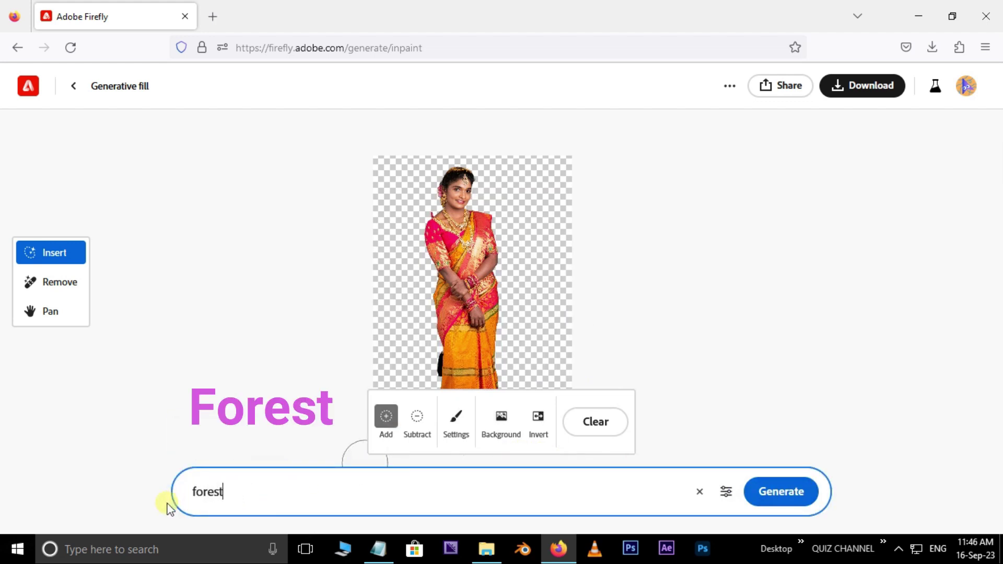
{"action": "left_click", "coordinate": [783, 490]}
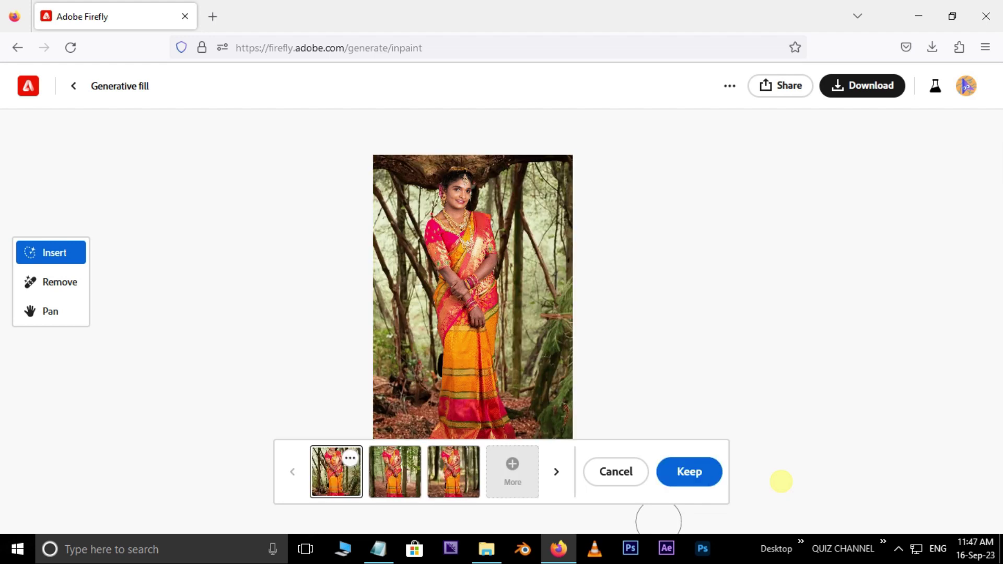
{"action": "scroll", "coordinate": [780, 481], "scroll_direction": "up", "scroll_amount": 3}
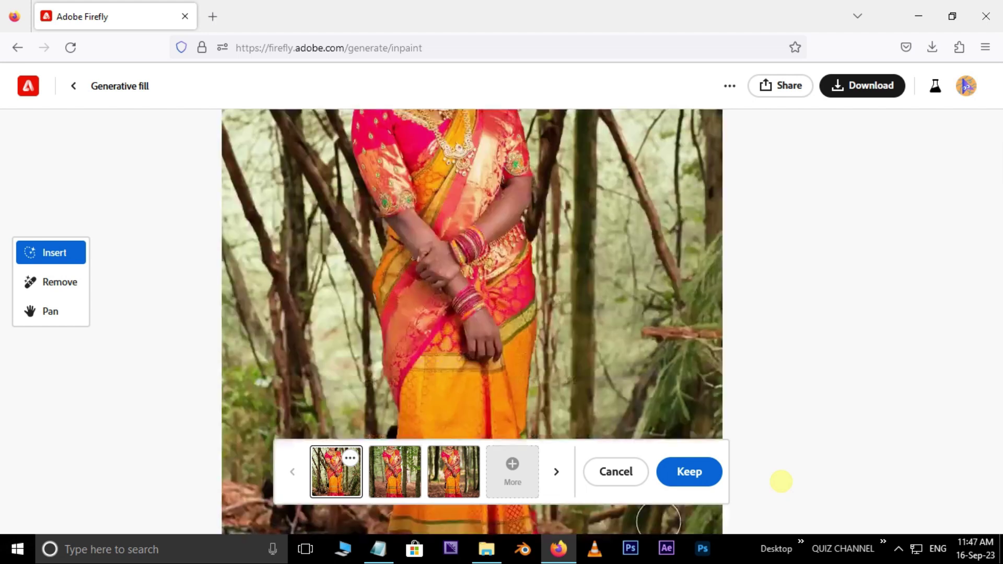
{"action": "key", "text": "h"}
{"action": "mouse_move", "coordinate": [736, 330]}
{"action": "left_mouse_down"}
{"action": "mouse_move", "coordinate": [549, 485]}
{"action": "mouse_move", "coordinate": [513, 395]}
{"action": "mouse_move", "coordinate": [537, 530]}
{"action": "left_mouse_up"}
{"action": "key", "text": "i"}
- Compare the second and third forest variations, checking the lower part of the saree
{"action": "left_click", "coordinate": [402, 483]}
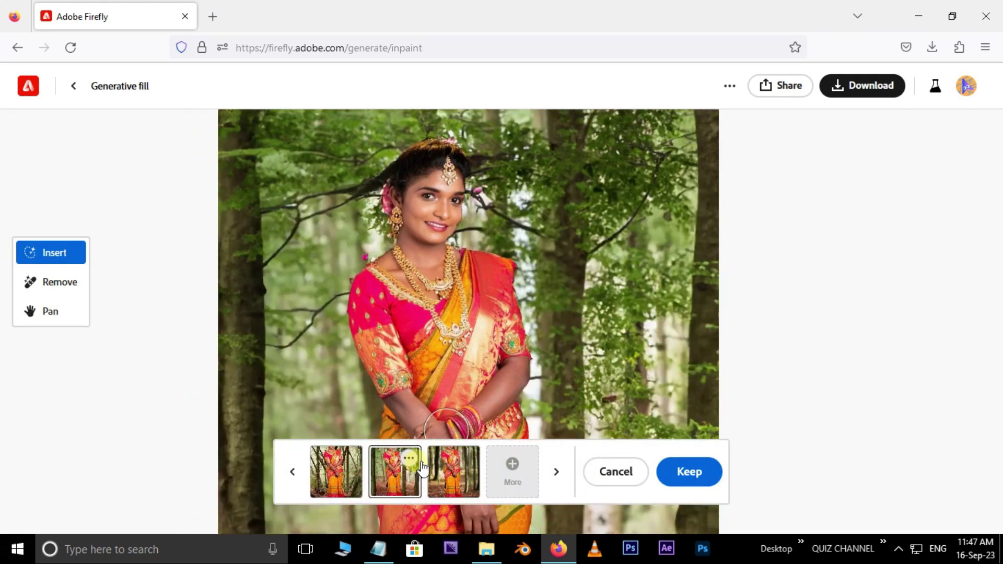
{"action": "key", "text": "h"}
{"action": "mouse_move", "coordinate": [586, 340]}
{"action": "left_mouse_down"}
{"action": "mouse_move", "coordinate": [553, 137]}
{"action": "mouse_move", "coordinate": [559, 307]}
{"action": "mouse_move", "coordinate": [546, 197]}
{"action": "mouse_move", "coordinate": [543, 329]}
{"action": "left_mouse_up"}
{"action": "key", "text": "i"}
{"action": "left_click", "coordinate": [460, 487]}
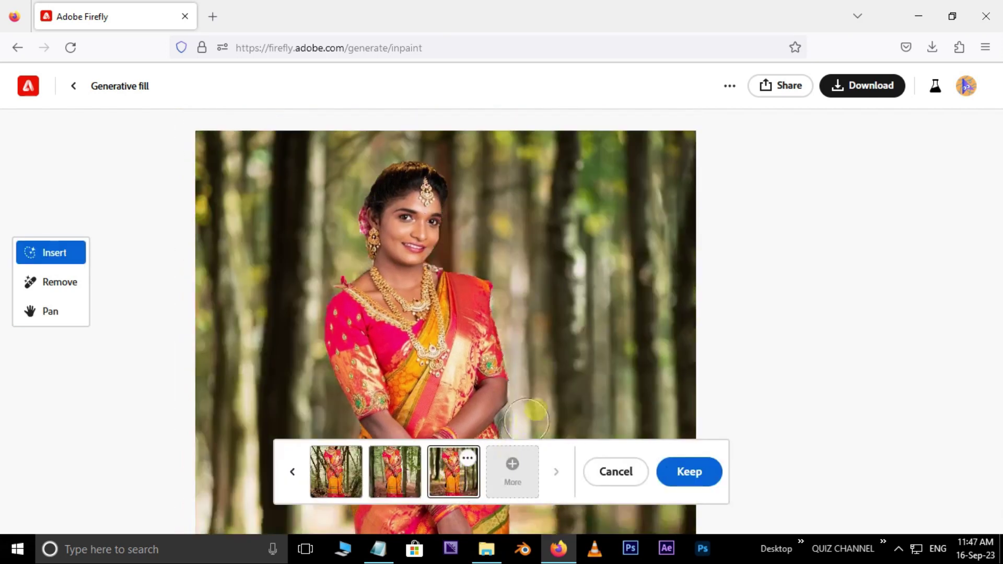
{"action": "key", "text": "h"}
{"action": "left_click_drag", "start_coordinate": [549, 380], "coordinate": [552, 175]}
{"action": "mouse_move", "coordinate": [532, 328]}
{"action": "left_mouse_down"}
{"action": "mouse_move", "coordinate": [528, 238]}
{"action": "mouse_move", "coordinate": [549, 405]}
{"action": "mouse_move", "coordinate": [539, 445]}
{"action": "mouse_move", "coordinate": [537, 416]}
{"action": "mouse_move", "coordinate": [551, 445]}
{"action": "mouse_move", "coordinate": [557, 440]}
{"action": "left_mouse_up"}
{"action": "key", "text": "i"}
- Generate more forest variations and check the feet and ground in the new version
{"action": "left_click", "coordinate": [521, 477]}
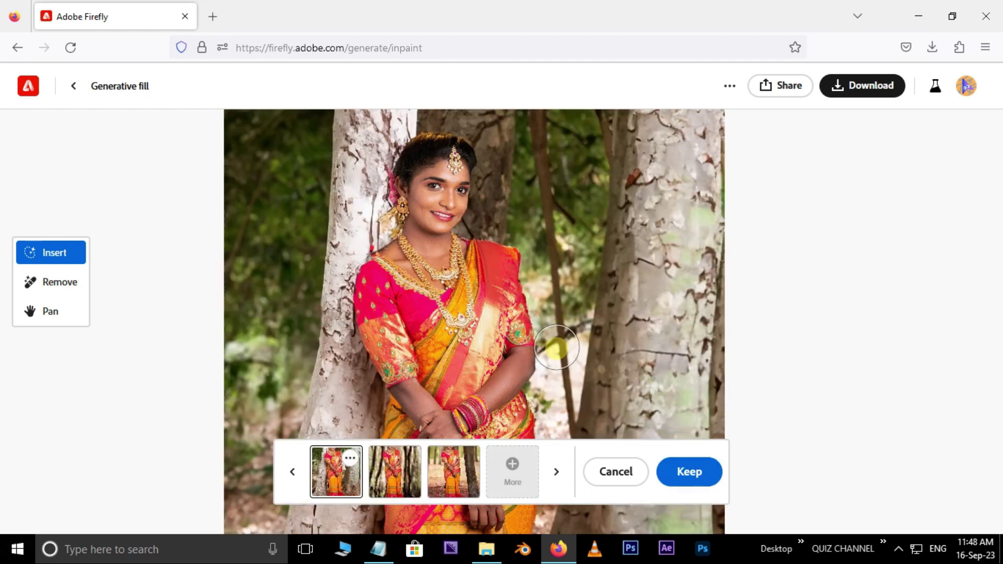
{"action": "key", "text": "p"}
{"action": "left_click_drag", "start_coordinate": [510, 366], "coordinate": [480, 350]}
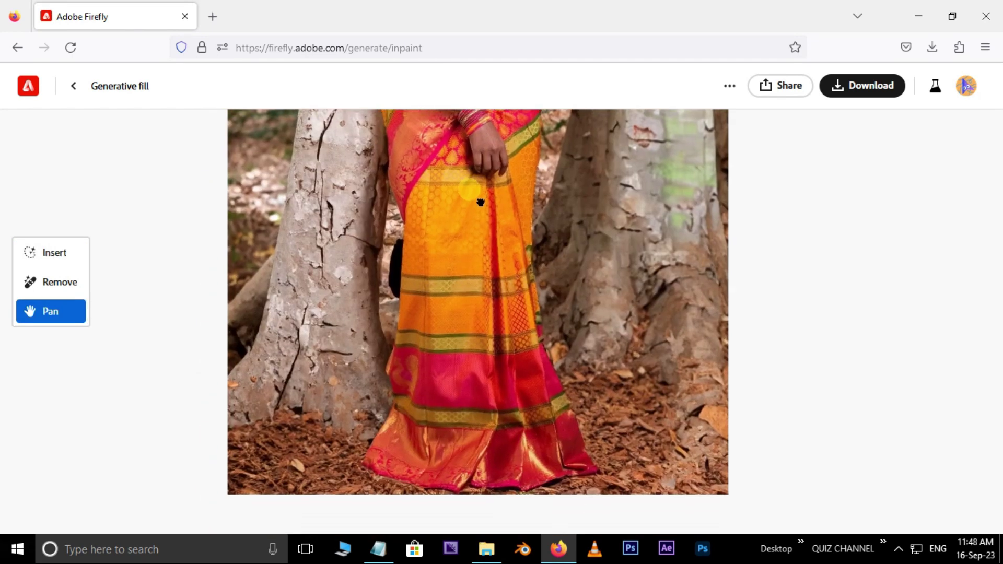
{"action": "scroll", "coordinate": [481, 350], "scroll_direction": "up", "scroll_amount": 5}
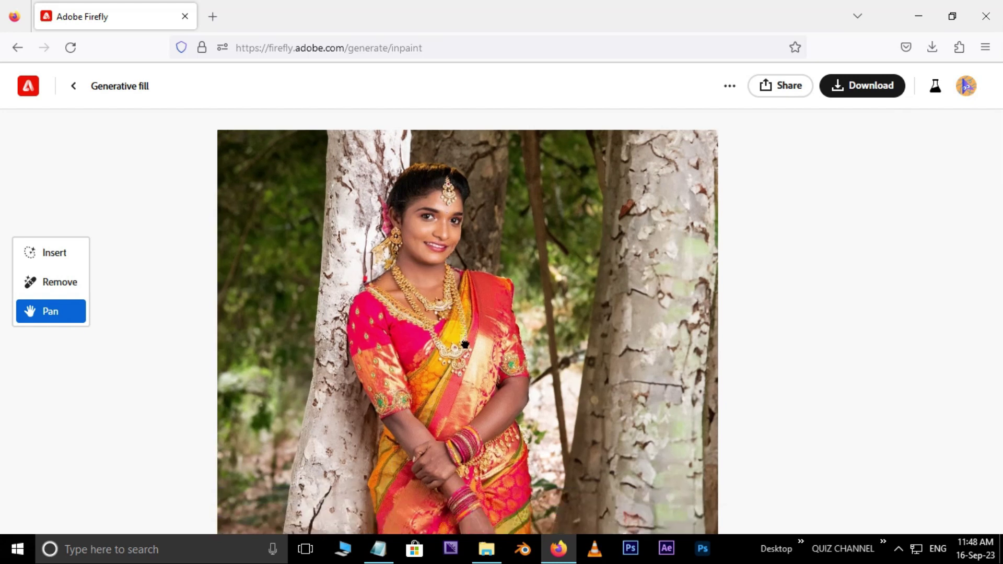
{"action": "key", "text": "i"}
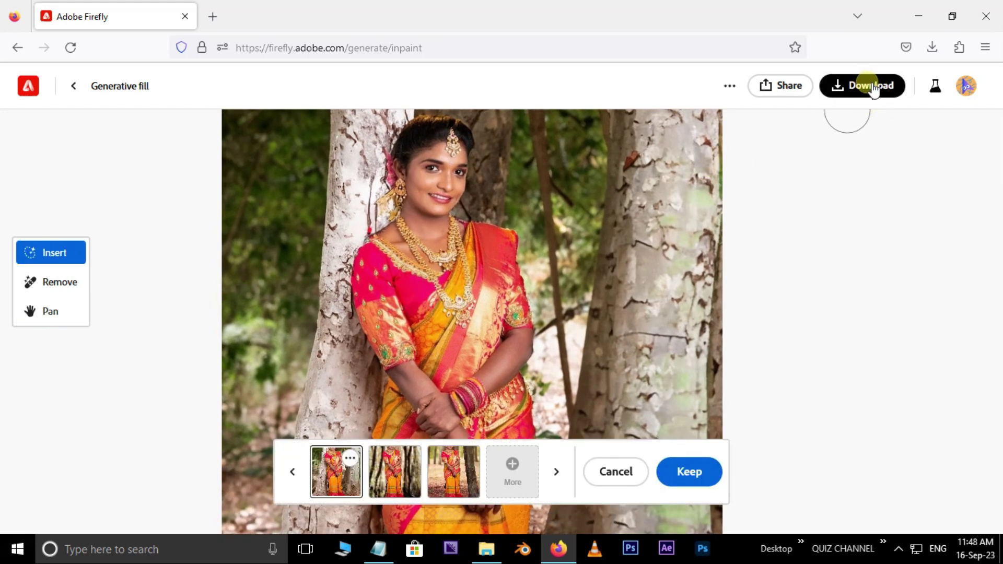
- Download the forest-background portrait, then preview the blurred and tree-trunk forest variations
{"action": "left_click", "coordinate": [871, 87]}
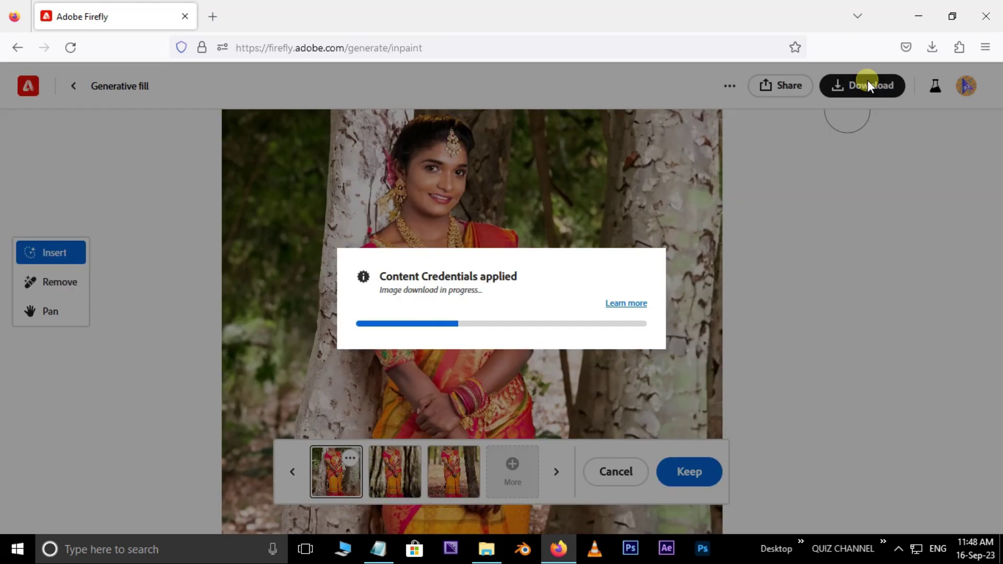
{"action": "left_click", "coordinate": [537, 323]}
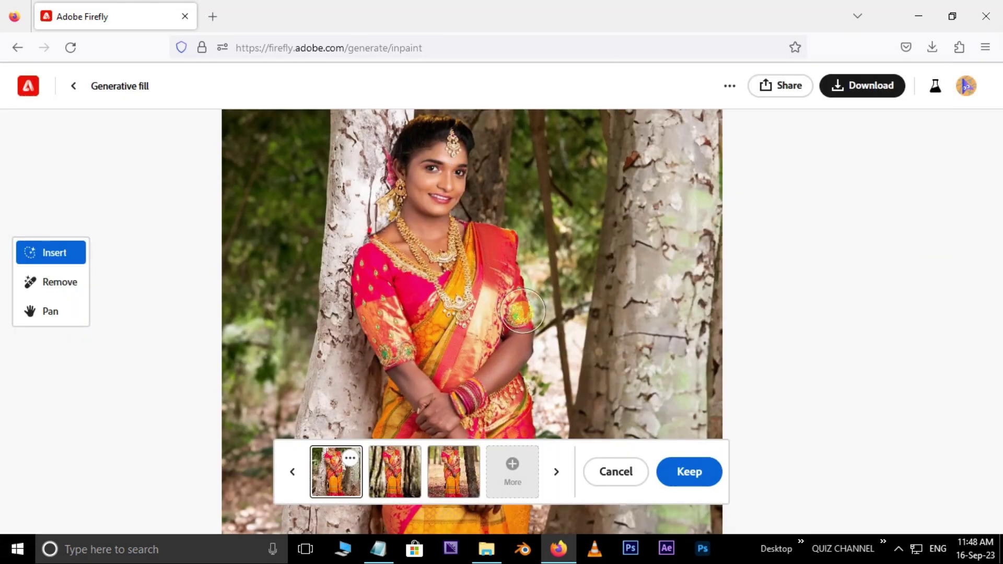
{"action": "left_click", "coordinate": [395, 486]}
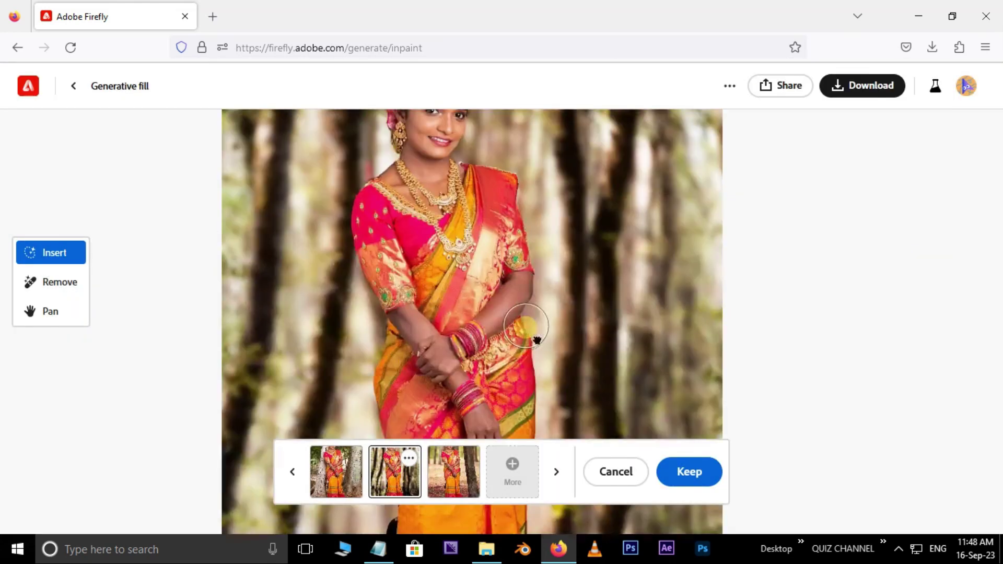
{"action": "scroll", "coordinate": [529, 333], "scroll_direction": "up", "scroll_amount": 5}
{"action": "scroll", "coordinate": [528, 330], "scroll_direction": "down", "scroll_amount": 4}
{"action": "scroll", "coordinate": [526, 327], "scroll_direction": "down", "scroll_amount": 3}
{"action": "left_click", "coordinate": [454, 476]}
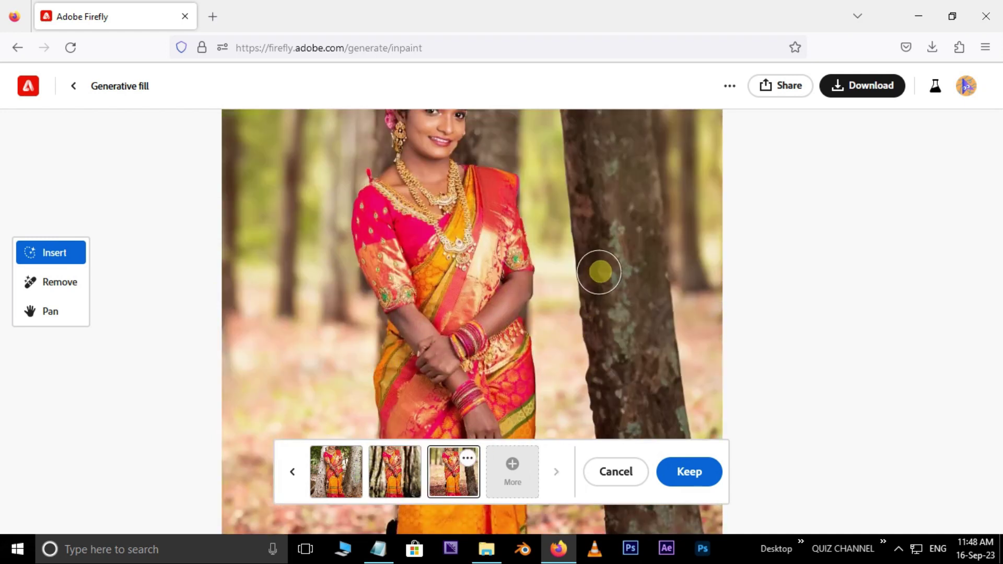
{"action": "scroll", "coordinate": [604, 263], "scroll_direction": "down", "scroll_amount": 3}
{"action": "scroll", "coordinate": [569, 197], "scroll_direction": "down", "scroll_amount": 3}
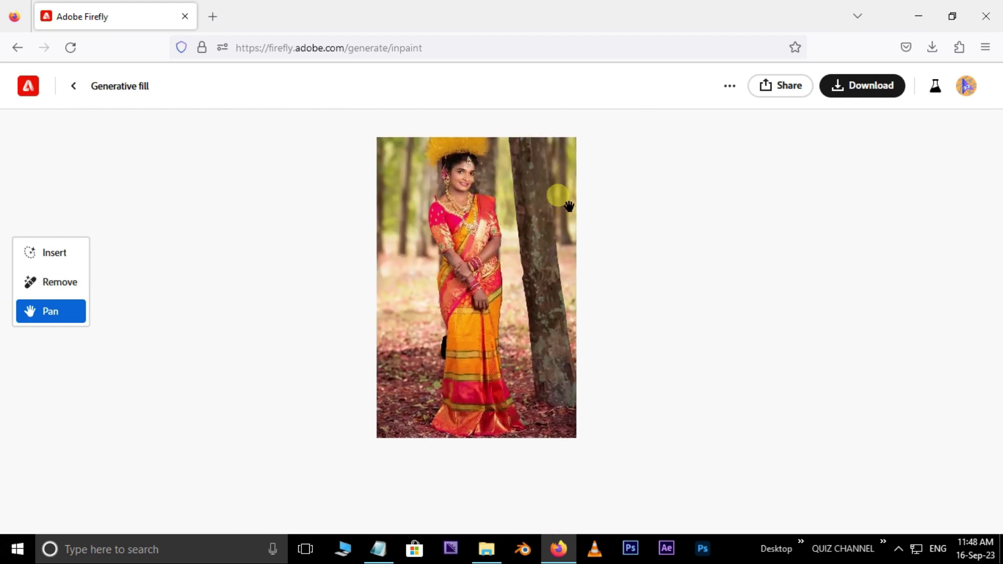
{"action": "scroll", "coordinate": [559, 197], "scroll_direction": "up", "scroll_amount": 3}
- Pan around the tree-trunk variation to check the head and the full-length portrait
{"action": "key", "text": "h"}
{"action": "left_click_drag", "start_coordinate": [558, 197], "coordinate": [562, 196]}
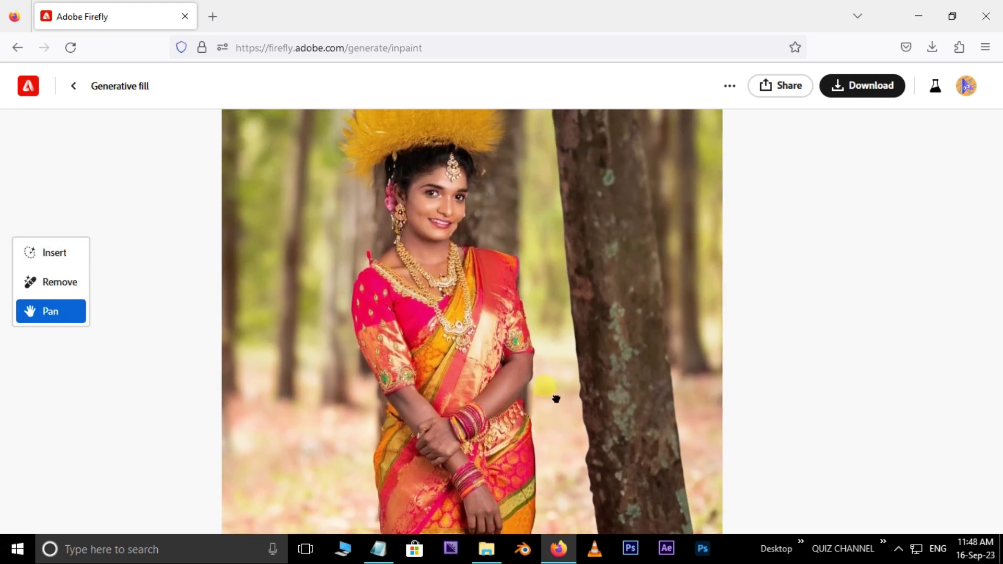
{"action": "scroll", "coordinate": [562, 196], "scroll_direction": "down", "scroll_amount": 5}
{"action": "key", "text": "i"}
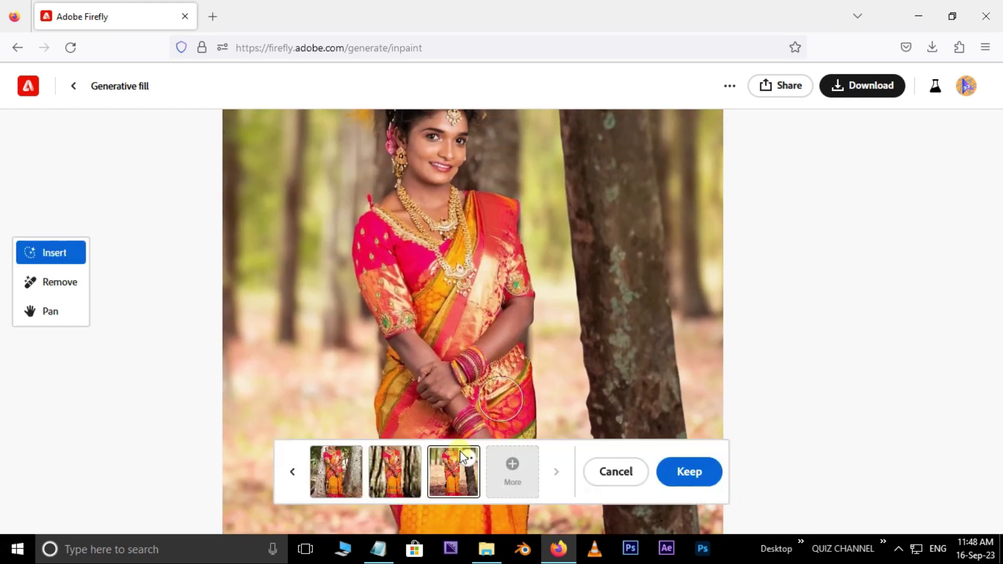
{"action": "key", "text": "h"}
{"action": "left_click_drag", "start_coordinate": [440, 311], "coordinate": [519, 272]}
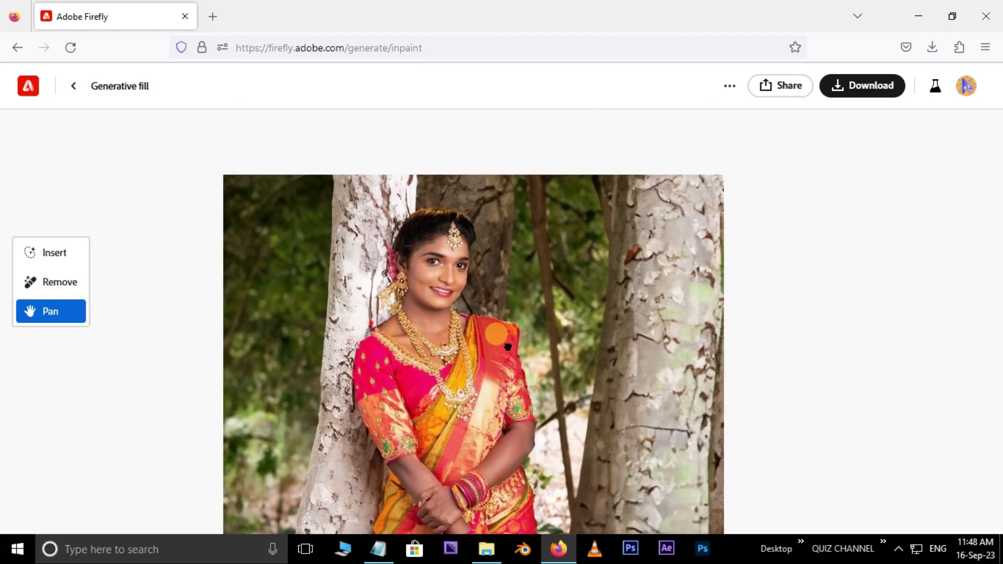
{"action": "key", "text": "i"}
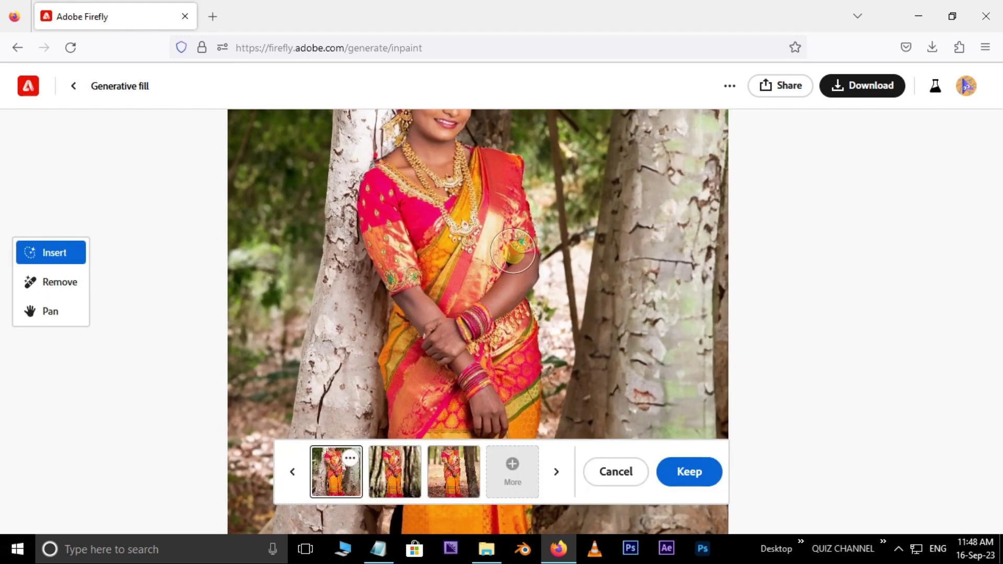
{"action": "scroll", "coordinate": [512, 251], "scroll_direction": "down", "scroll_amount": 5}
{"action": "key", "text": "h"}
{"action": "left_click_drag", "start_coordinate": [555, 340], "coordinate": [560, 290]}
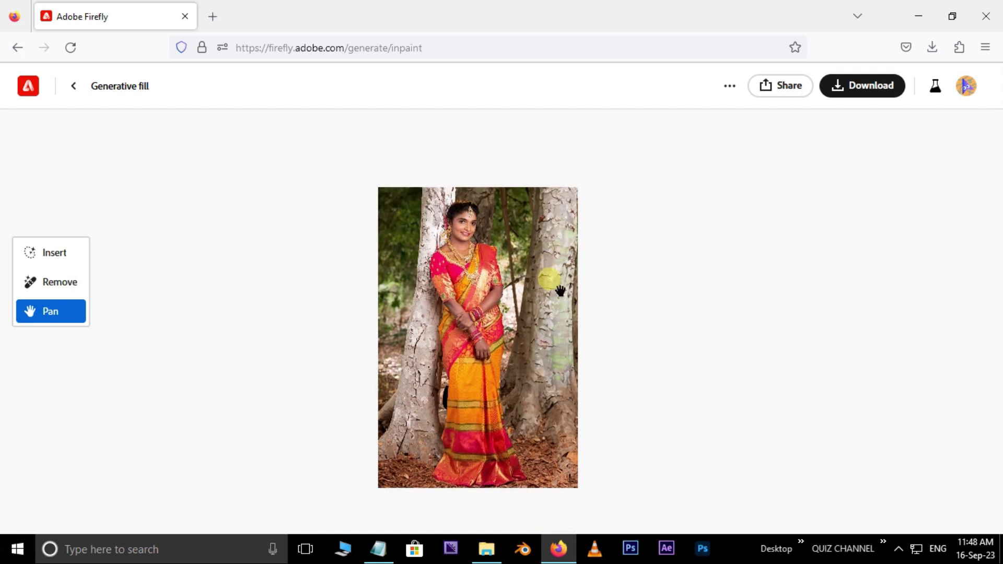
{"action": "key", "text": "i"}
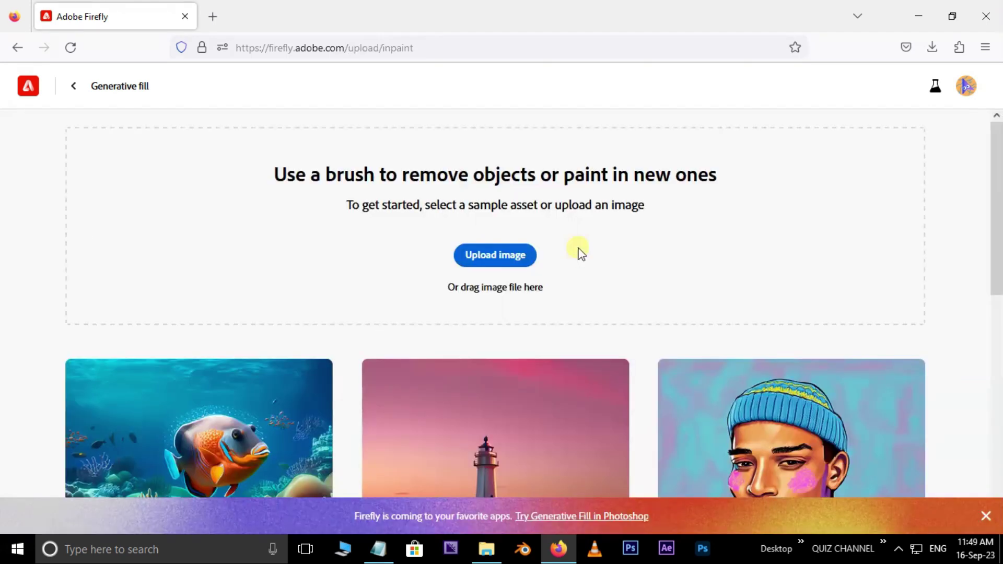
- Start a new generative fill and upload pexels-nicola-barts-7925825.jpg from the hair folder
{"action": "left_click", "coordinate": [485, 548]}
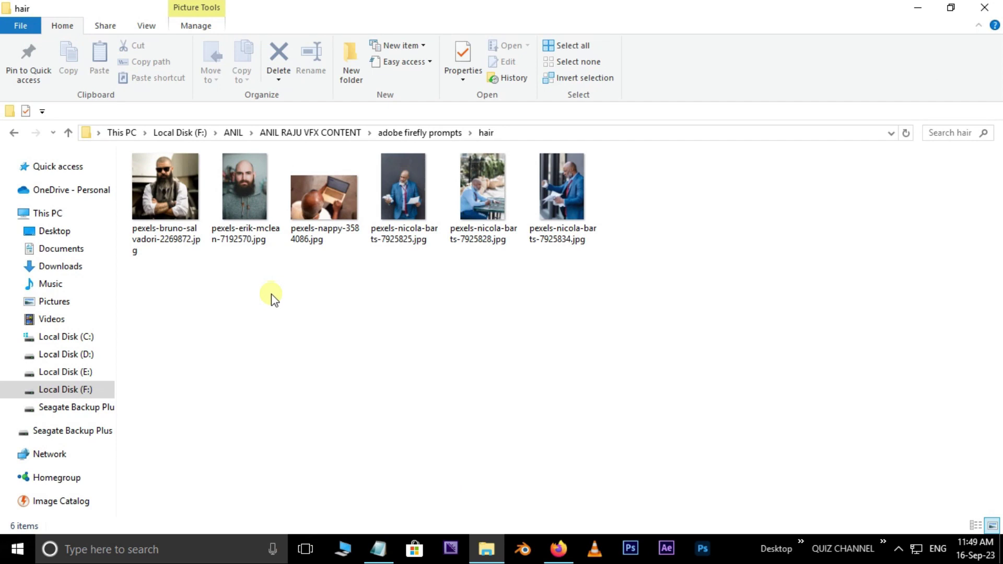
{"action": "left_click_drag", "start_coordinate": [403, 199], "coordinate": [559, 538]}
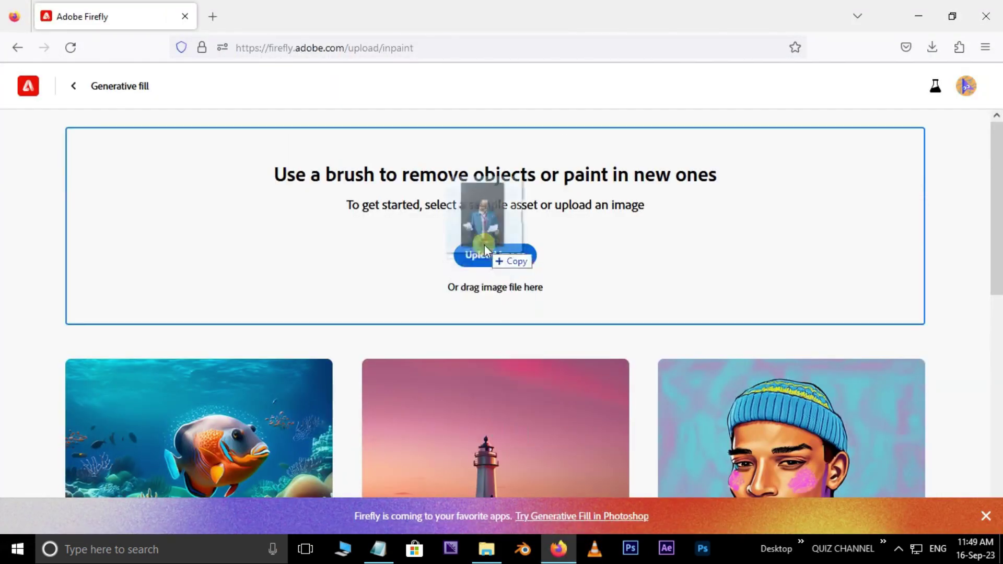
{"action": "left_click_drag", "start_coordinate": [558, 536], "coordinate": [484, 245]}
- Bring the man's head into view and paint an Insert mask over his bald scalp
{"action": "scroll", "coordinate": [621, 250], "scroll_direction": "up", "scroll_amount": 5}
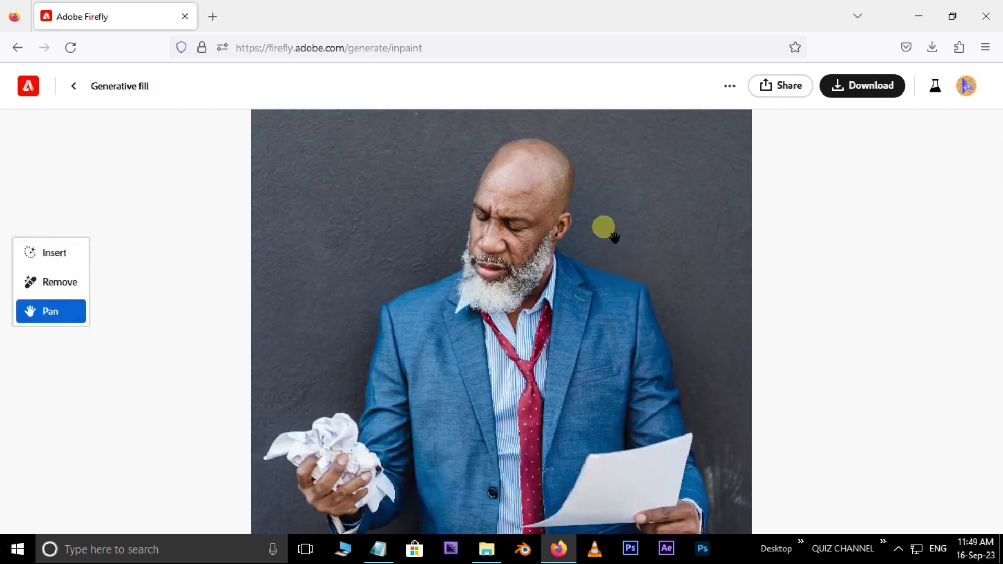
{"action": "left_click_drag", "start_coordinate": [604, 226], "coordinate": [605, 309]}
{"action": "left_click_drag", "start_coordinate": [631, 351], "coordinate": [624, 294]}
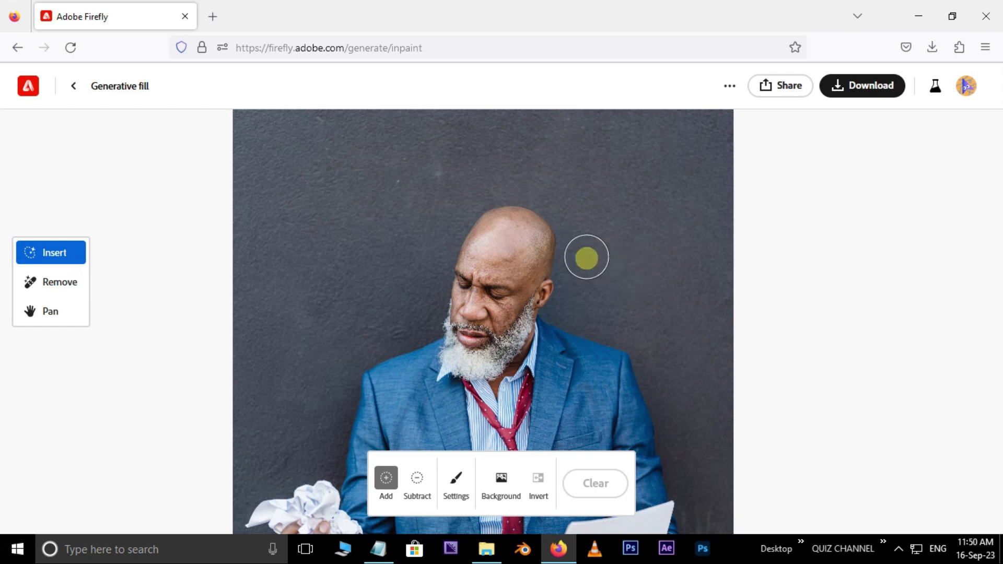
{"action": "left_click", "coordinate": [53, 253]}
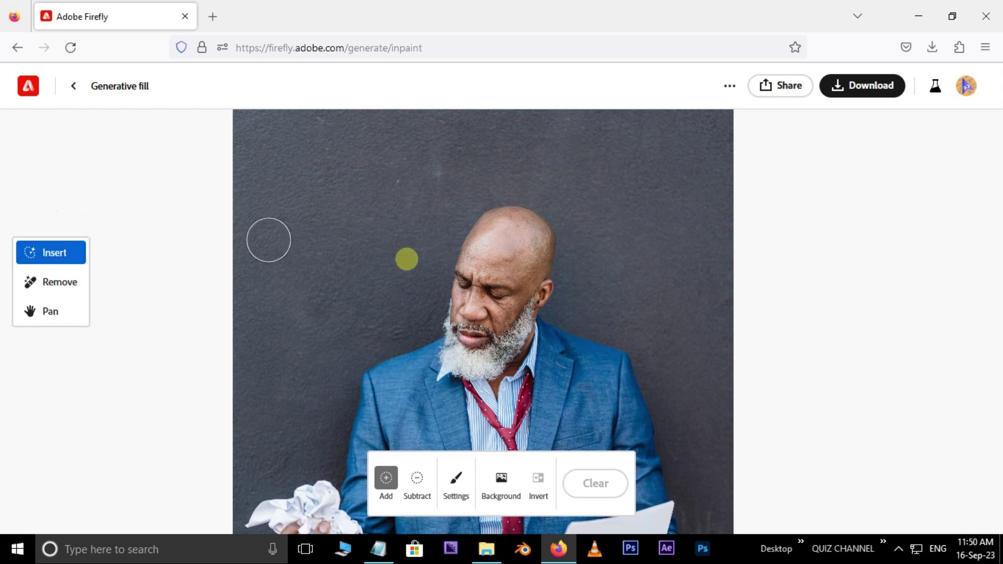
{"action": "mouse_move", "coordinate": [473, 241]}
{"action": "left_mouse_down"}
{"action": "mouse_move", "coordinate": [470, 213]}
{"action": "mouse_move", "coordinate": [497, 206]}
{"action": "mouse_move", "coordinate": [521, 262]}
{"action": "mouse_move", "coordinate": [533, 244]}
{"action": "mouse_move", "coordinate": [475, 205]}
{"action": "mouse_move", "coordinate": [546, 226]}
{"action": "mouse_move", "coordinate": [468, 278]}
{"action": "left_mouse_up"}
- Enter the prompt 'hair' and generate hair in the masked area
{"action": "left_click", "coordinate": [364, 504]}
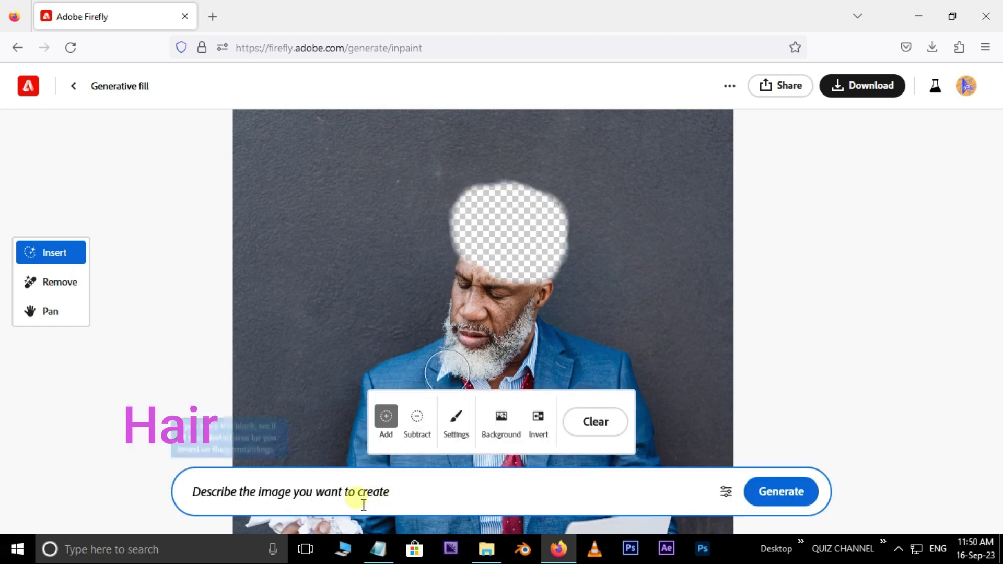
{"action": "type", "text": "hair"}
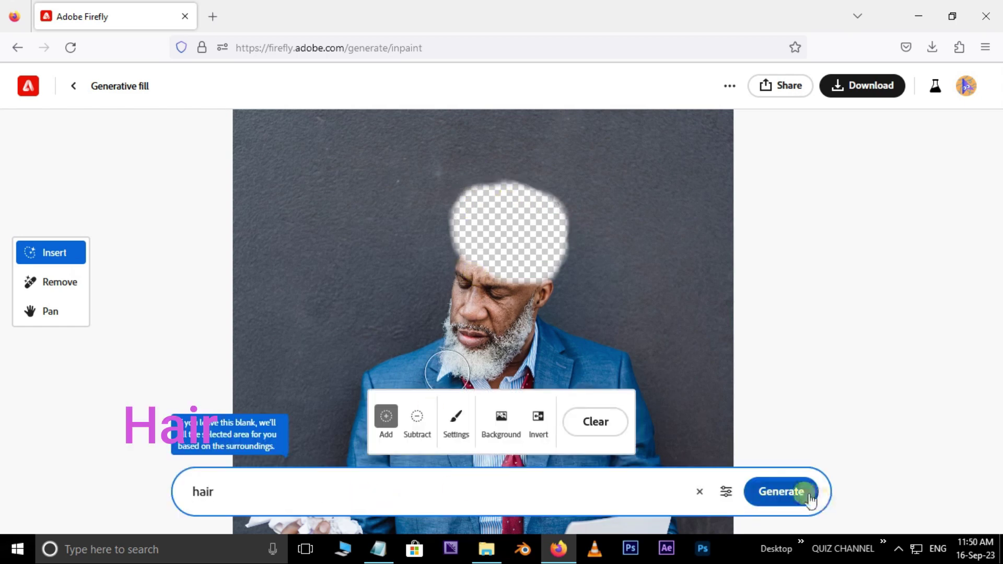
{"action": "left_click", "coordinate": [805, 490]}
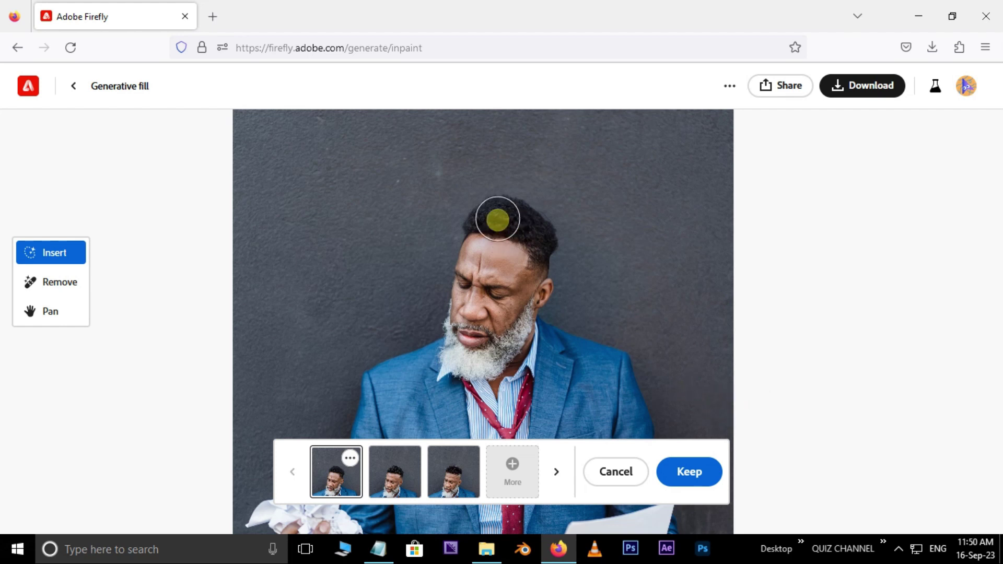
- Pan around the man's head comparing the second and third hair variations, then request more
{"action": "scroll", "coordinate": [498, 219], "scroll_direction": "up", "scroll_amount": 3}
{"action": "key", "text": "space"}
{"action": "left_click_drag", "start_coordinate": [540, 190], "coordinate": [508, 376]}
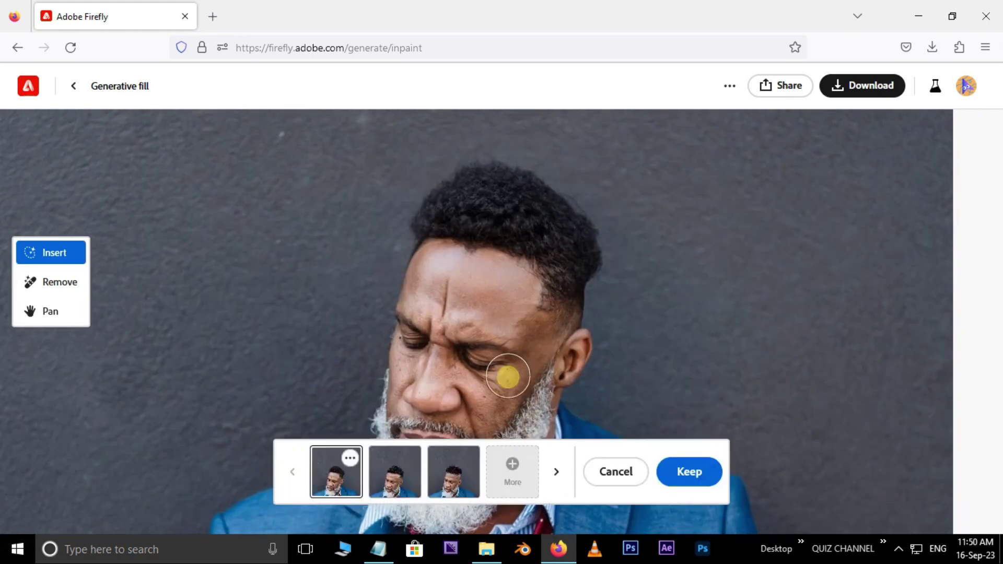
{"action": "left_click", "coordinate": [398, 474]}
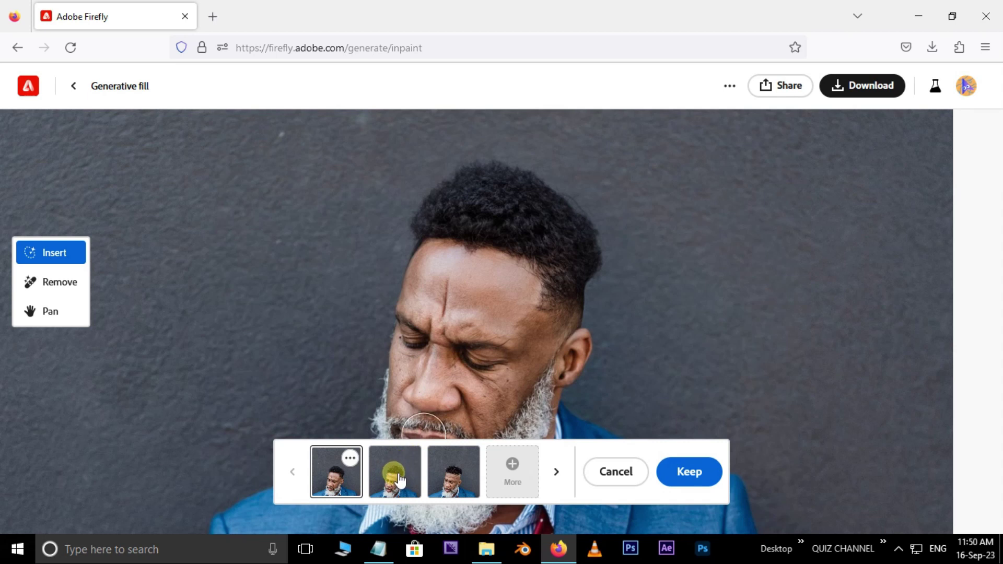
{"action": "key", "text": "space"}
{"action": "mouse_move", "coordinate": [532, 301]}
{"action": "left_mouse_down"}
{"action": "mouse_move", "coordinate": [565, 291]}
{"action": "mouse_move", "coordinate": [562, 315]}
{"action": "left_mouse_up"}
{"action": "left_click", "coordinate": [463, 486]}
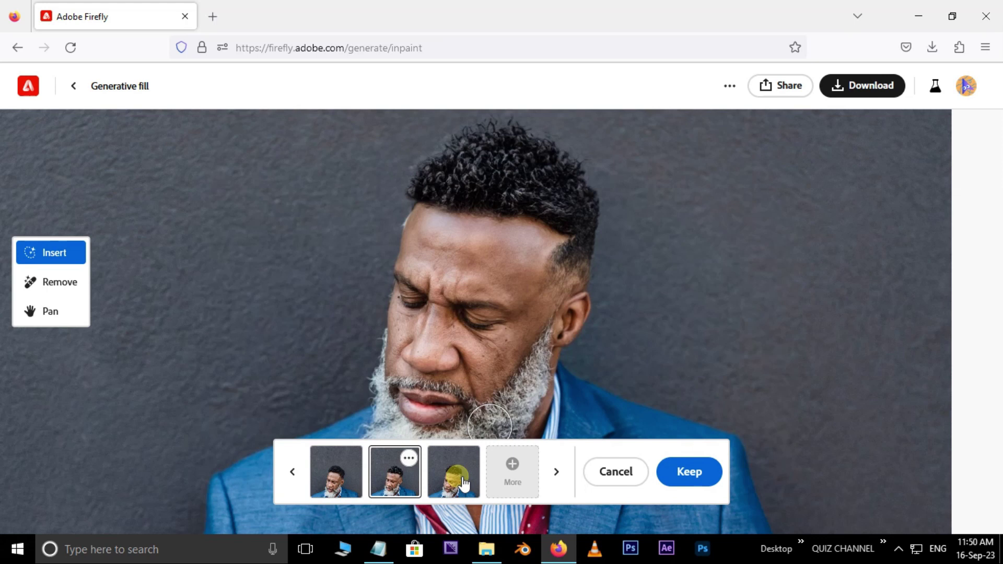
{"action": "key", "text": "space"}
{"action": "mouse_move", "coordinate": [625, 268]}
{"action": "left_mouse_down"}
{"action": "mouse_move", "coordinate": [609, 320]}
{"action": "mouse_move", "coordinate": [624, 290]}
{"action": "left_mouse_up"}
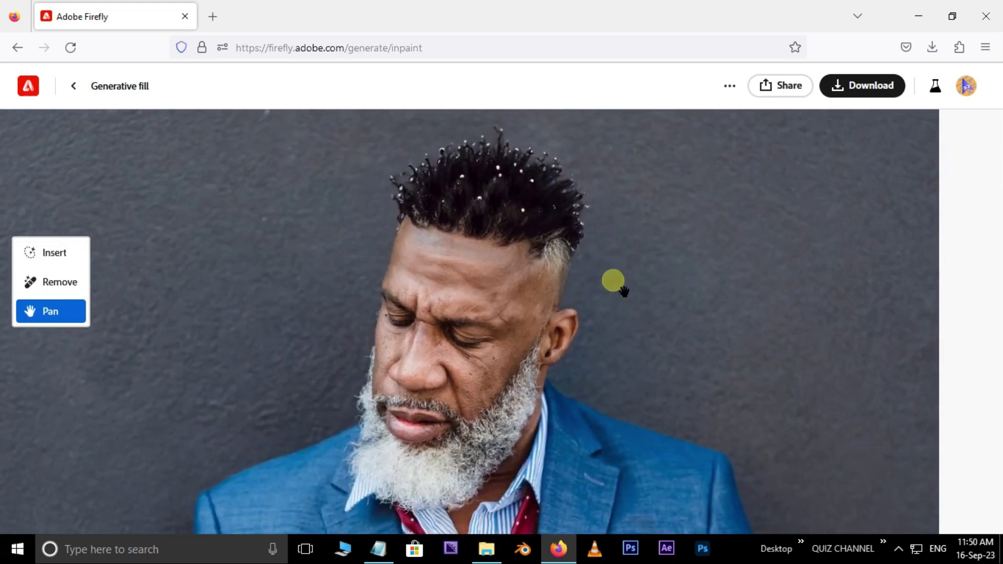
{"action": "left_click", "coordinate": [525, 474]}
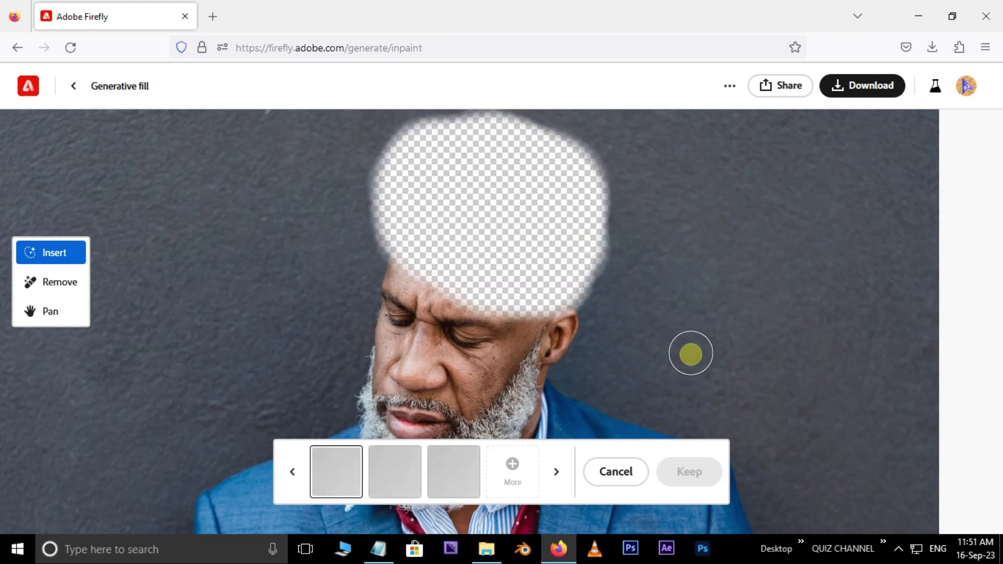
- Preview the second, flat-top and curly hair variations, then pick the first, short curly hairstyle
{"action": "left_click", "coordinate": [398, 470]}
{"action": "left_click", "coordinate": [469, 476]}
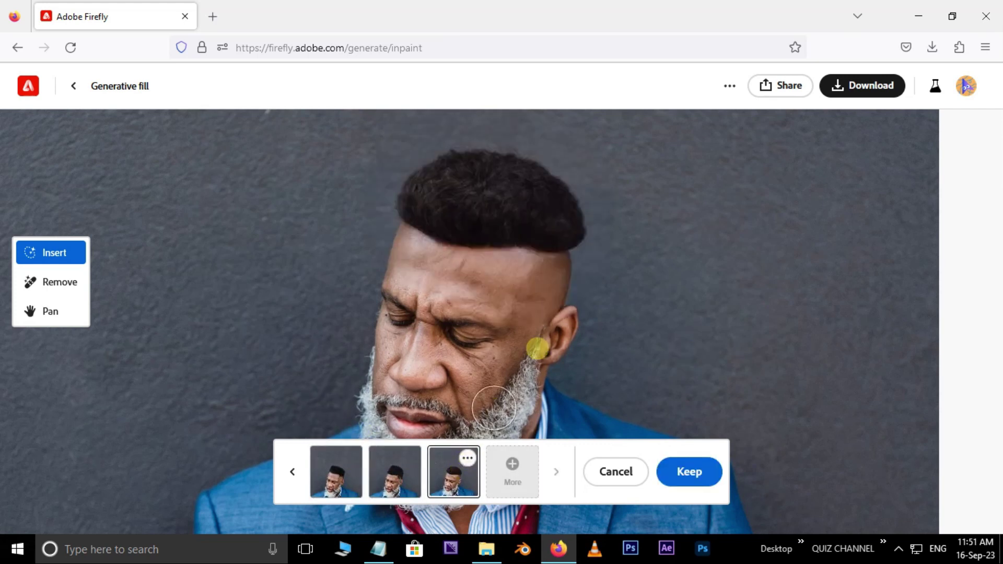
{"action": "scroll", "coordinate": [630, 278], "scroll_direction": "down", "scroll_amount": 5}
{"action": "scroll", "coordinate": [631, 278], "scroll_direction": "up", "scroll_amount": 5}
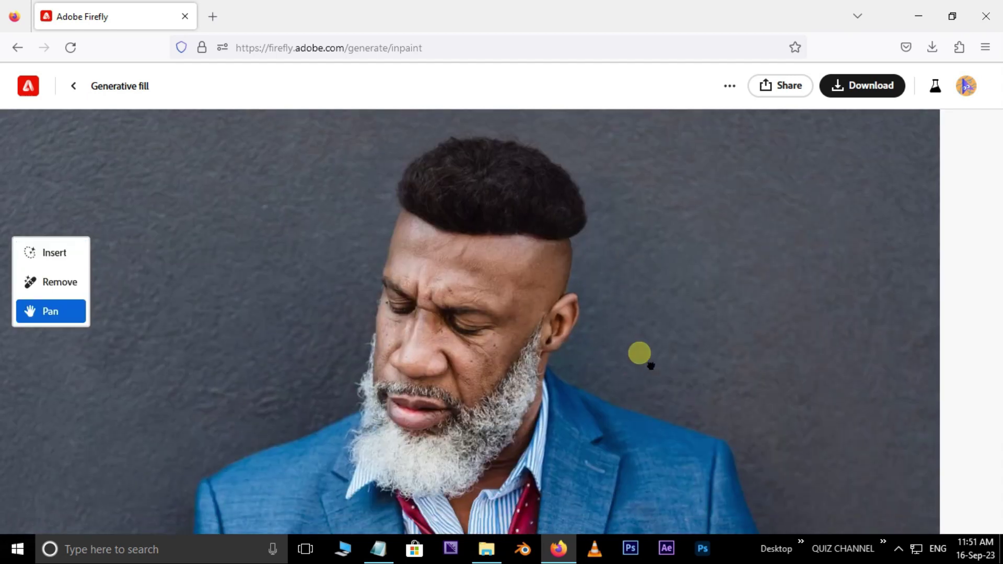
{"action": "left_click", "coordinate": [391, 484]}
{"action": "left_click", "coordinate": [343, 481]}
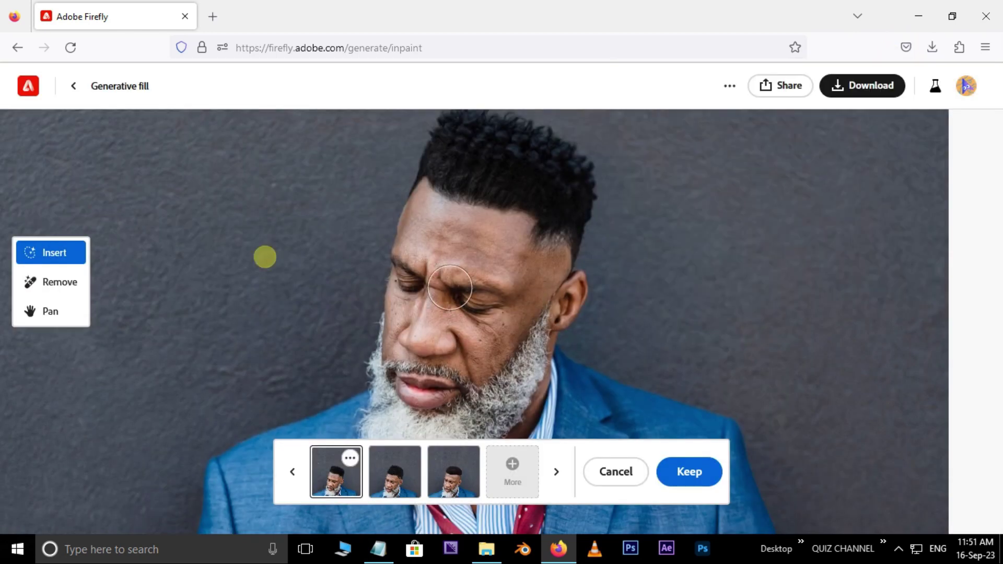
- Upload pexels-nappy-3584086.jpg, the bald man at a laptop, from the hair folder into Generative fill
{"action": "left_click", "coordinate": [79, 85]}
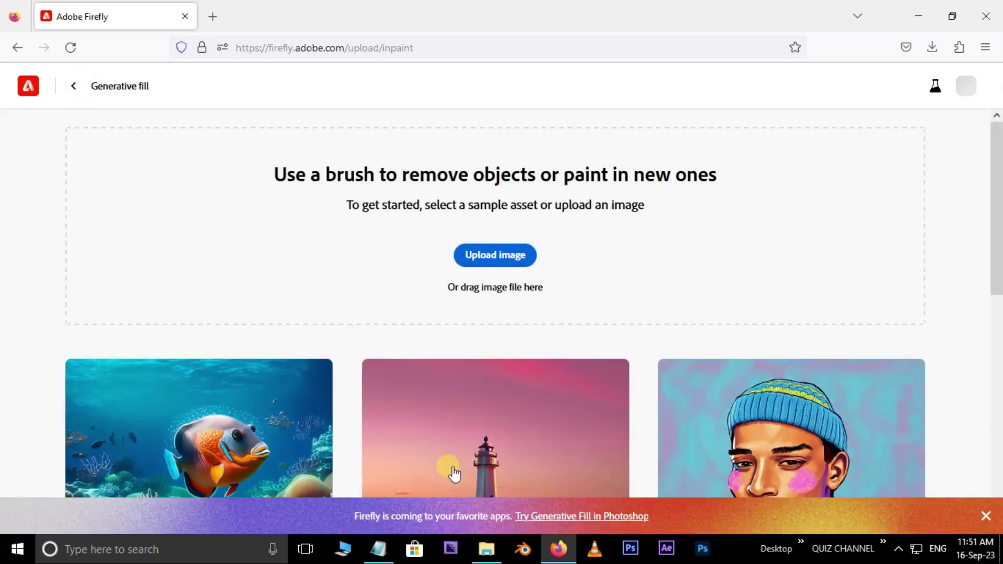
{"action": "left_click", "coordinate": [487, 553]}
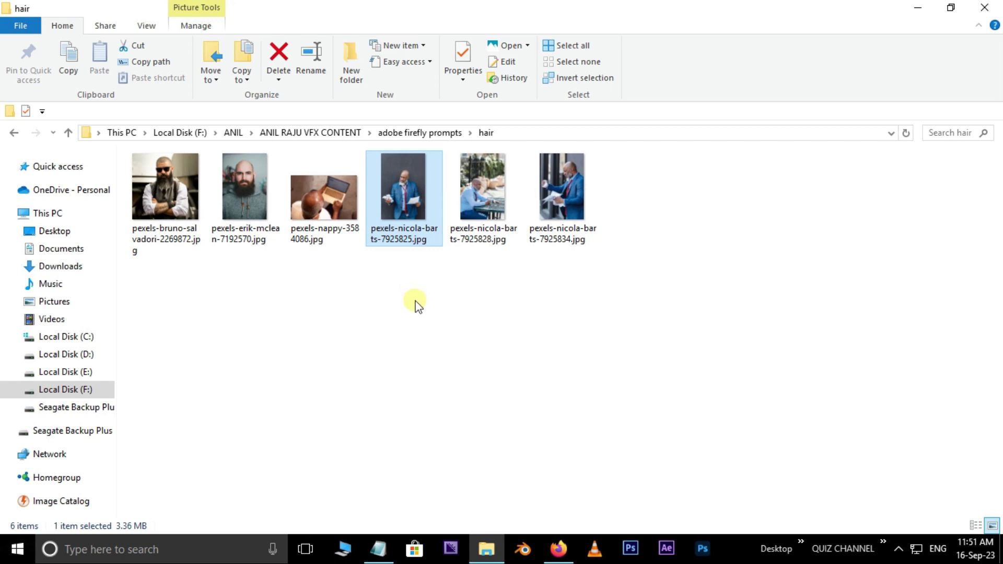
{"action": "left_click_drag", "start_coordinate": [335, 225], "coordinate": [368, 316]}
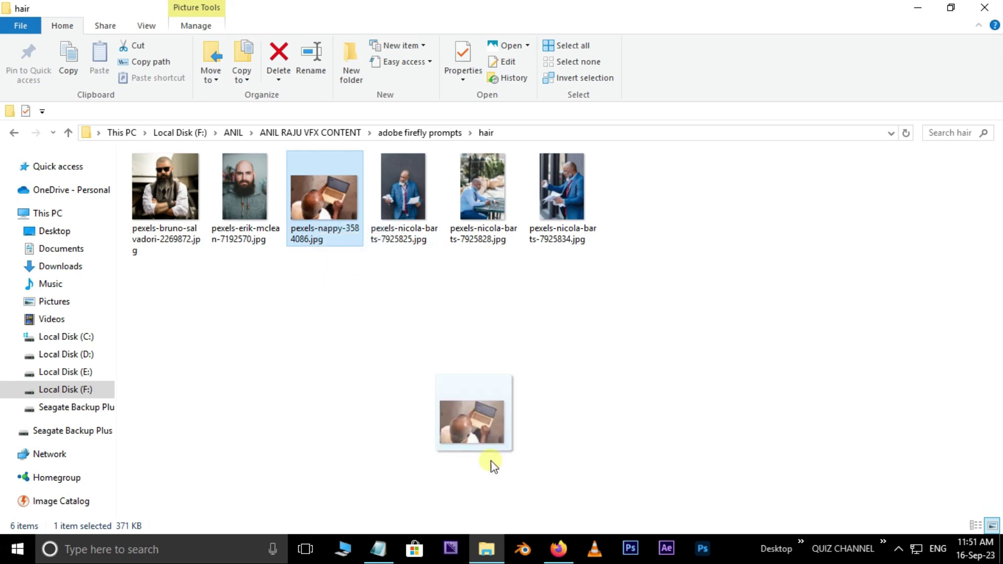
{"action": "mouse_move", "coordinate": [369, 316]}
{"action": "left_mouse_down"}
{"action": "mouse_move", "coordinate": [427, 253]}
{"action": "mouse_move", "coordinate": [454, 249]}
{"action": "left_mouse_up"}
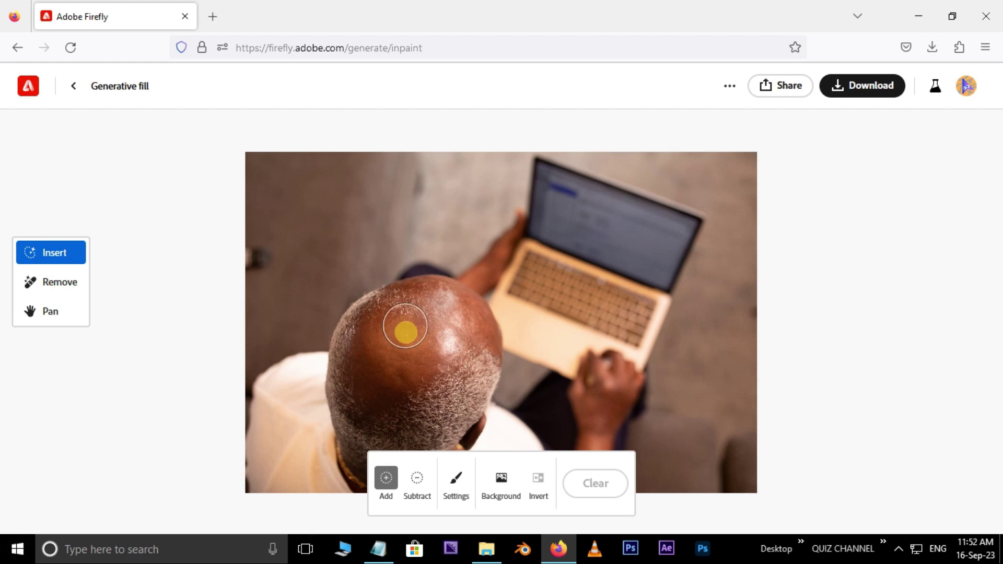
- Mask the laptop man's bald head and generate fills with the prompt 'hair'
{"action": "mouse_move", "coordinate": [437, 313]}
{"action": "left_mouse_down"}
{"action": "mouse_move", "coordinate": [383, 252]}
{"action": "mouse_move", "coordinate": [497, 308]}
{"action": "mouse_move", "coordinate": [399, 416]}
{"action": "mouse_move", "coordinate": [371, 381]}
{"action": "mouse_move", "coordinate": [461, 287]}
{"action": "mouse_move", "coordinate": [439, 297]}
{"action": "mouse_move", "coordinate": [414, 235]}
{"action": "left_mouse_up"}
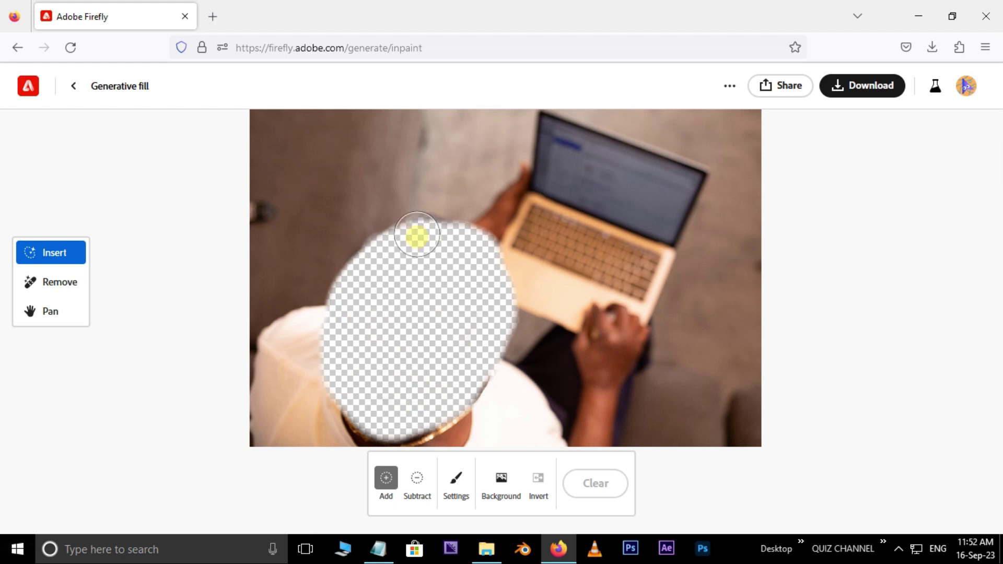
{"action": "left_click", "coordinate": [308, 486]}
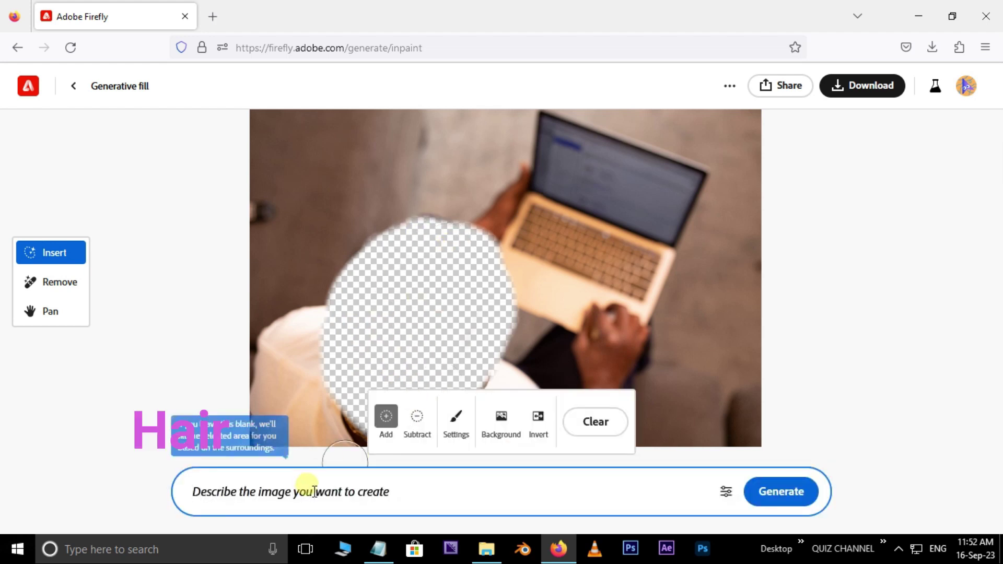
{"action": "type", "text": "hair"}
{"action": "left_click", "coordinate": [791, 491]}
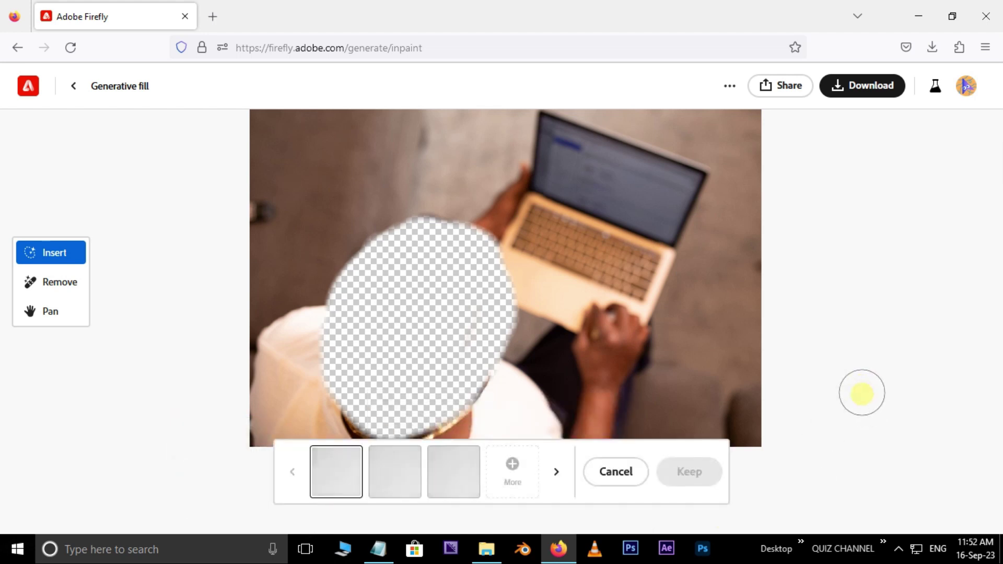
- Compare the grey spiky and slicked dark hair variations, then discard them
{"action": "left_click", "coordinate": [416, 476]}
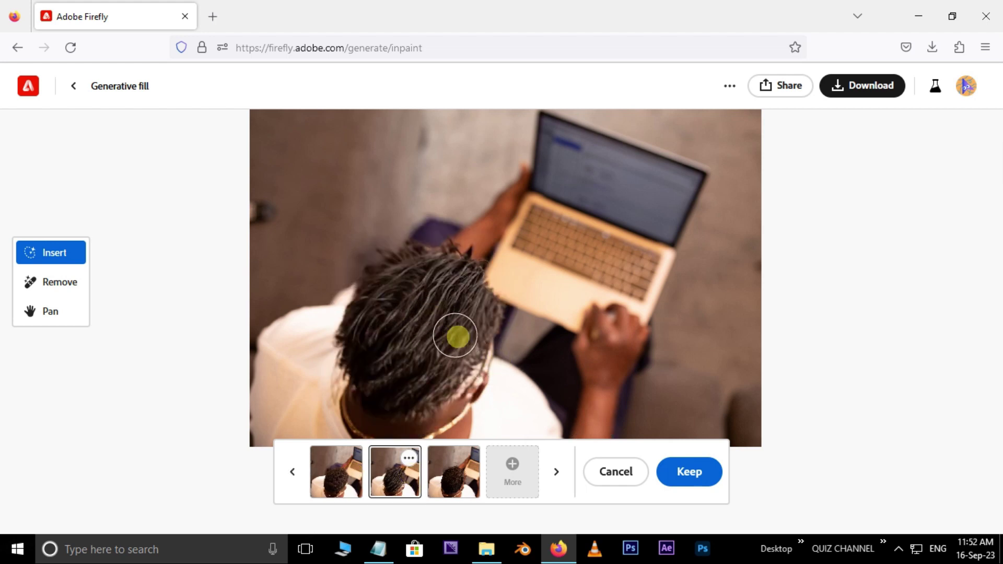
{"action": "left_click", "coordinate": [453, 472]}
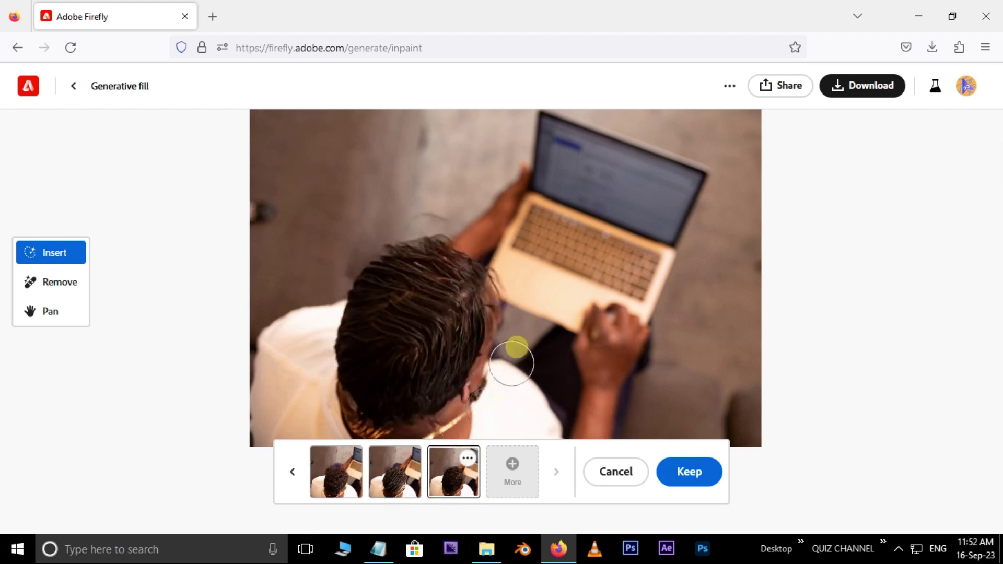
{"action": "left_click", "coordinate": [397, 476]}
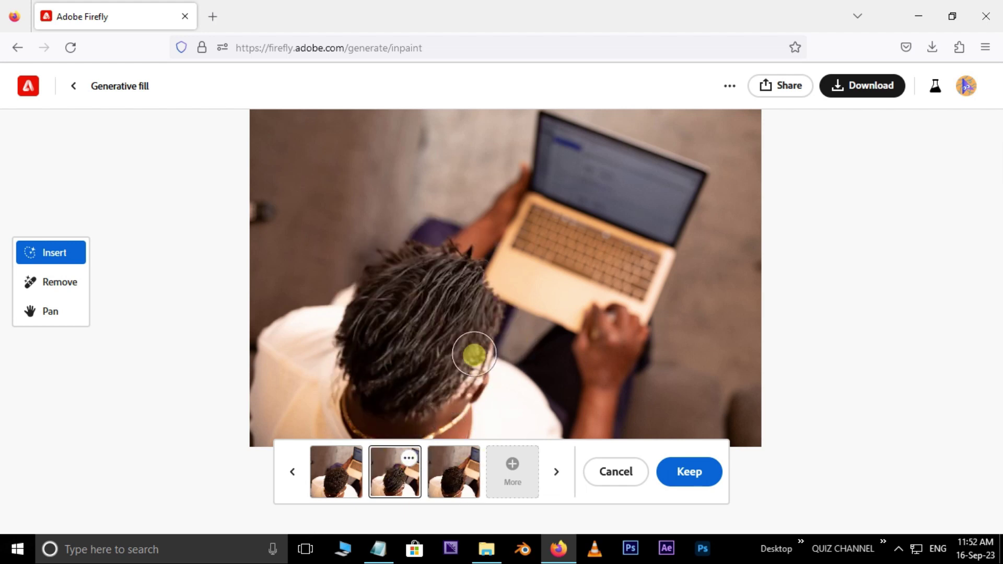
{"action": "left_click", "coordinate": [614, 471]}
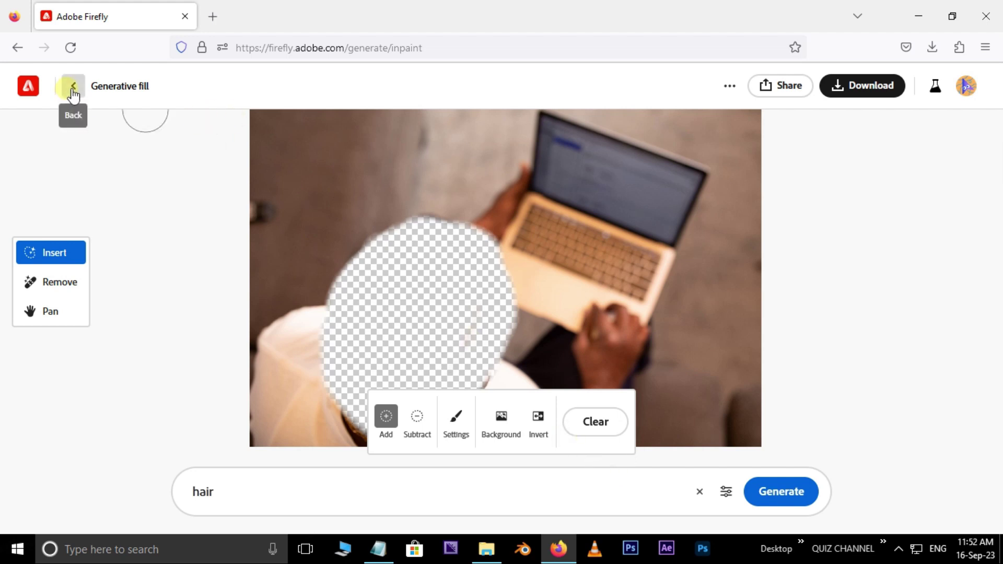
- Go back to the start page and select pexels-nicola-barts-7925828.jpg in the hair folder
{"action": "left_click", "coordinate": [73, 94]}
{"action": "left_click", "coordinate": [486, 548]}
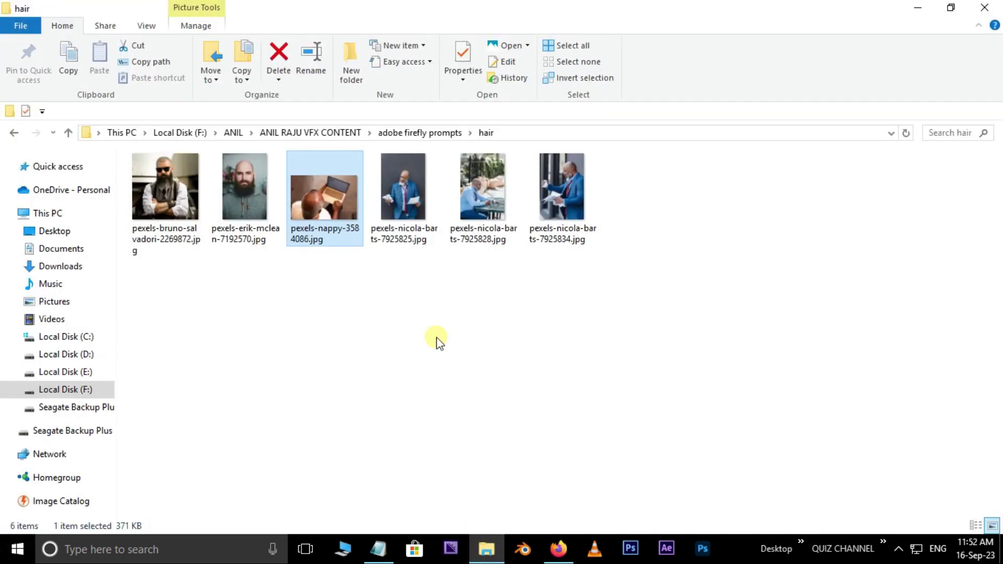
{"action": "left_click", "coordinate": [481, 185]}
- Upload pexels-nicola-barts-7925828.jpg into Generative fill and zoom in on the man's head
{"action": "left_click_drag", "start_coordinate": [484, 206], "coordinate": [497, 285]}
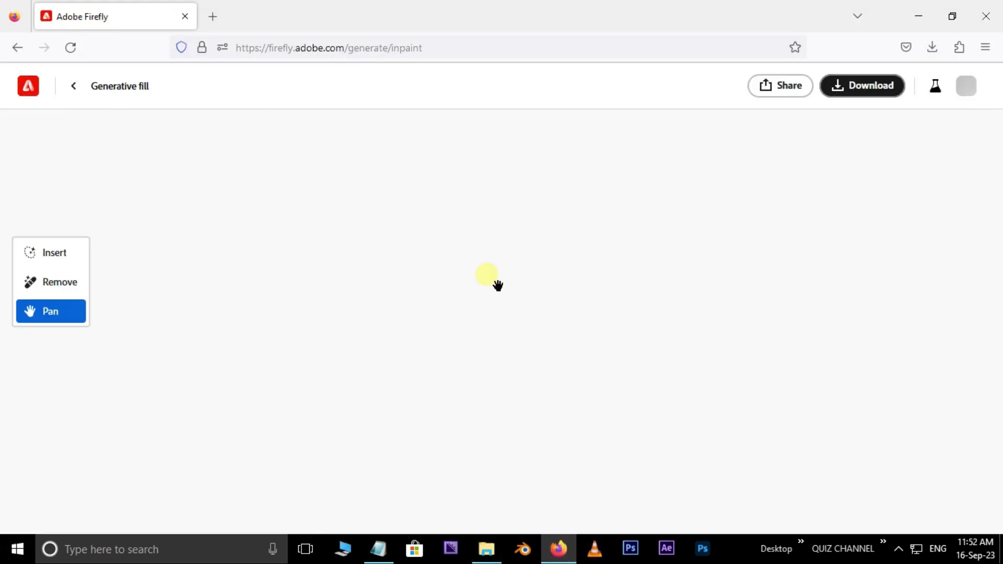
{"action": "scroll", "coordinate": [593, 257], "scroll_direction": "up", "scroll_amount": 5}
{"action": "left_click_drag", "start_coordinate": [577, 332], "coordinate": [566, 364]}
- Mask the top of his head, with a slightly smaller brush and adjusted hardness
{"action": "mouse_move", "coordinate": [349, 217]}
{"action": "left_mouse_down"}
{"action": "mouse_move", "coordinate": [490, 238]}
{"action": "mouse_move", "coordinate": [438, 218]}
{"action": "left_mouse_up"}
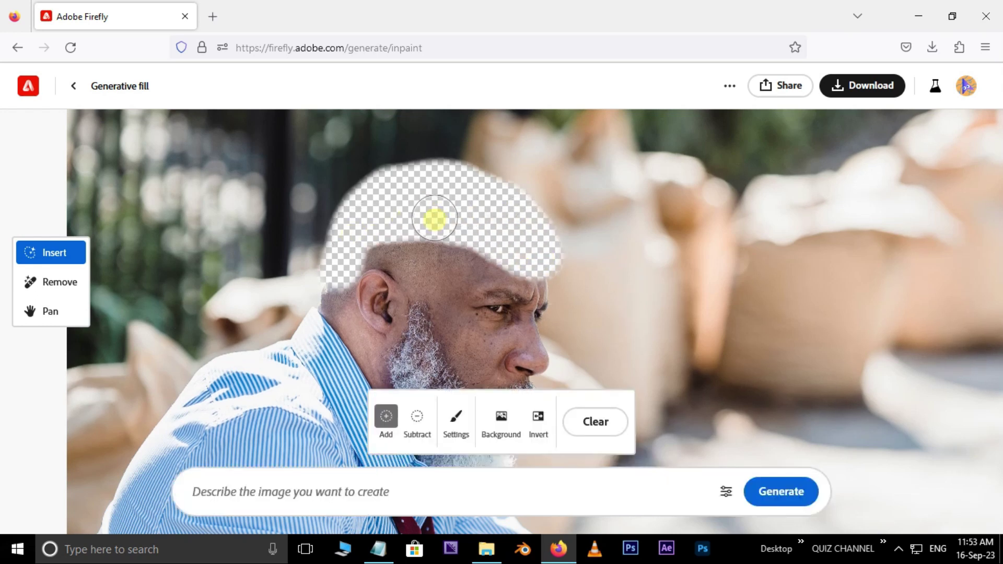
{"action": "left_click", "coordinate": [464, 428]}
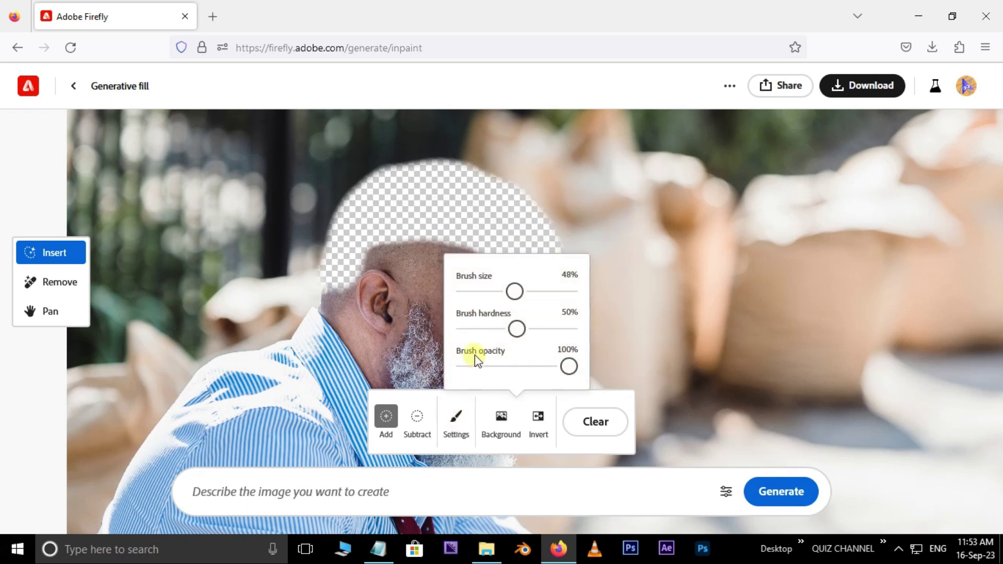
{"action": "left_click_drag", "start_coordinate": [483, 294], "coordinate": [481, 292]}
{"action": "left_click", "coordinate": [517, 329]}
{"action": "left_click_drag", "start_coordinate": [355, 259], "coordinate": [363, 255]}
{"action": "left_click_drag", "start_coordinate": [434, 243], "coordinate": [541, 253]}
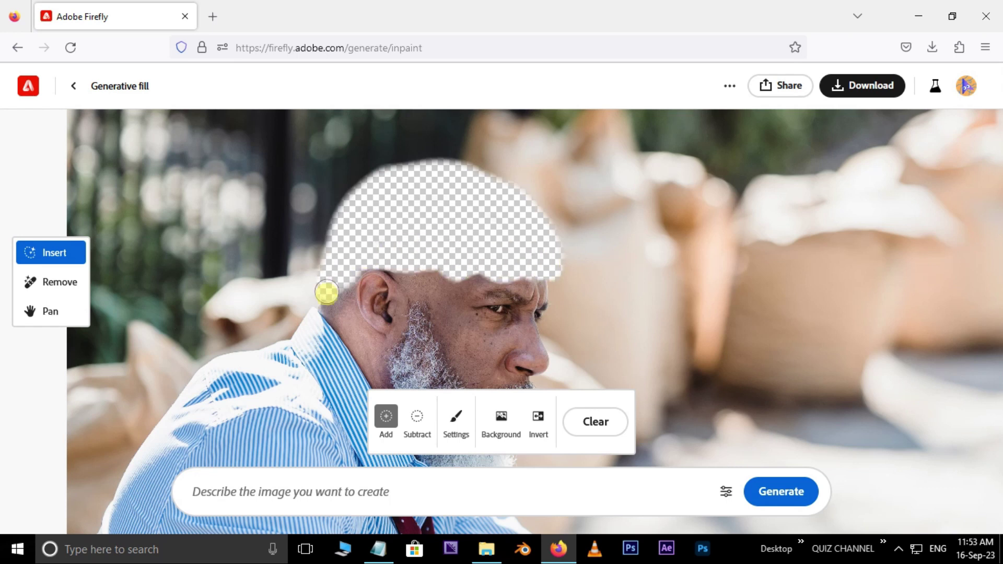
{"action": "left_click_drag", "start_coordinate": [541, 253], "coordinate": [434, 197]}
- Generate hair on the masked head with the prompt 'hair' and preview the variations
{"action": "left_click", "coordinate": [316, 486]}
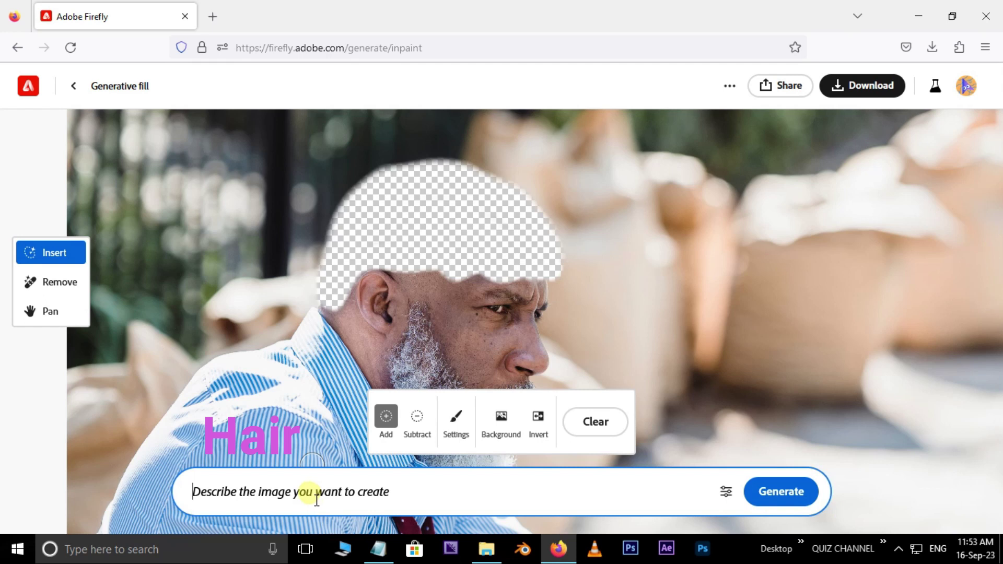
{"action": "type", "text": "hair"}
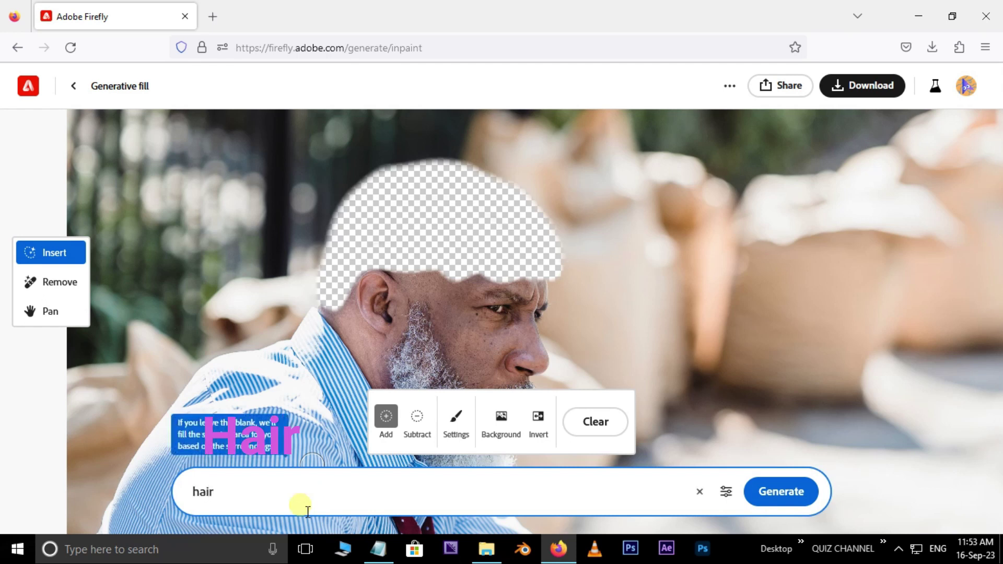
{"action": "left_click", "coordinate": [798, 493]}
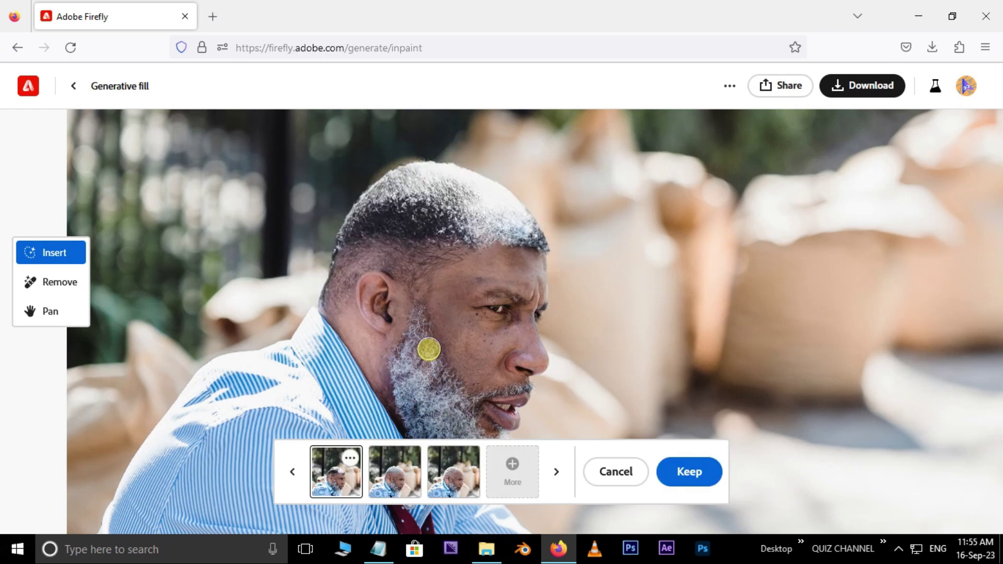
{"action": "left_click", "coordinate": [413, 477]}
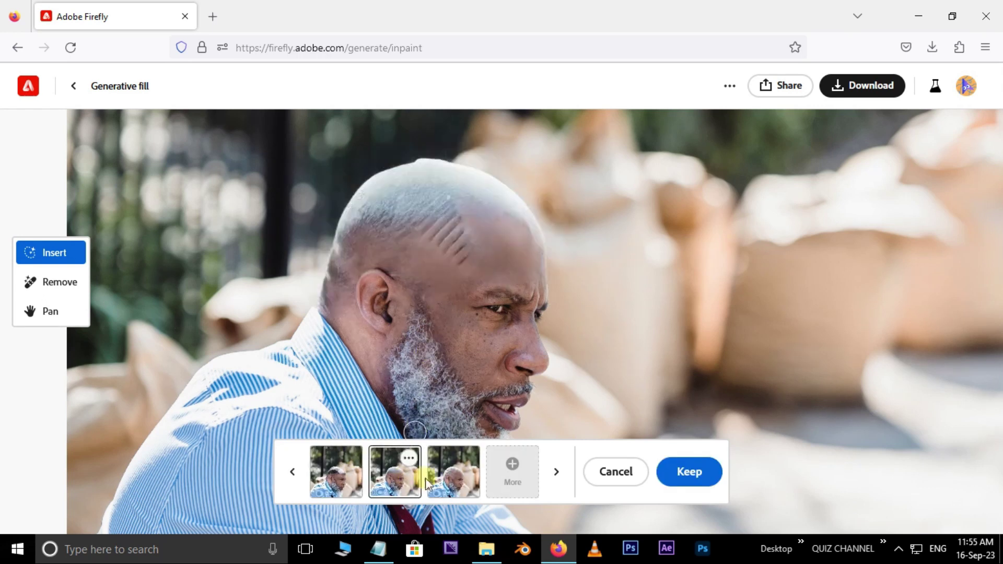
{"action": "left_click", "coordinate": [428, 481]}
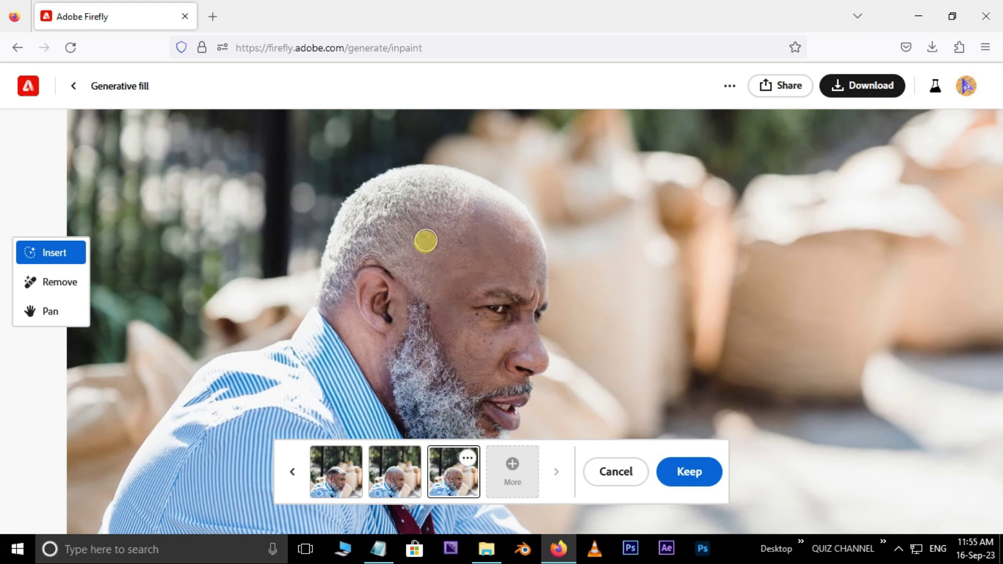
- Download the short grey-hair result, then drag the first mustache-folder photo toward Firefly
{"action": "left_click", "coordinate": [868, 88]}
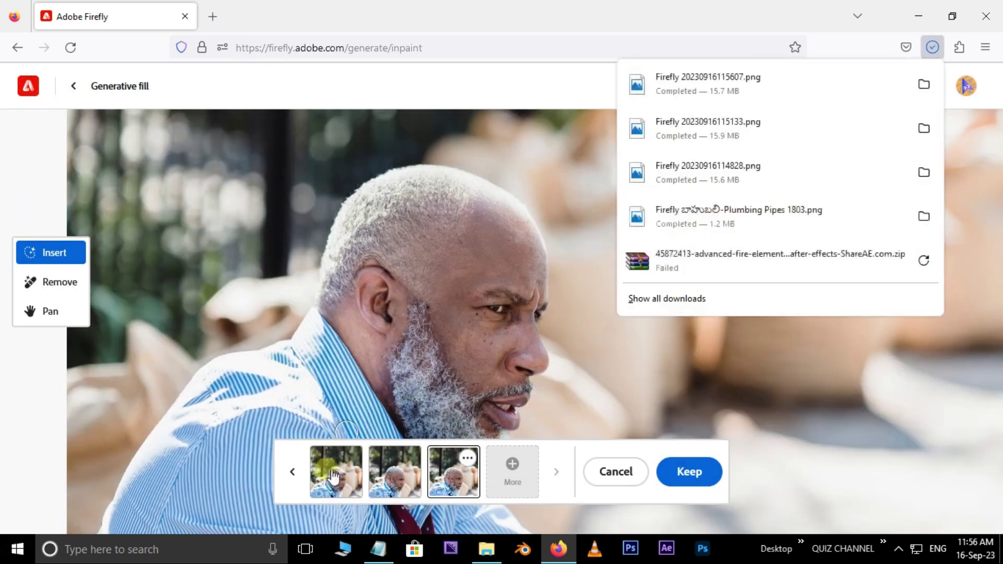
{"action": "left_click", "coordinate": [408, 344]}
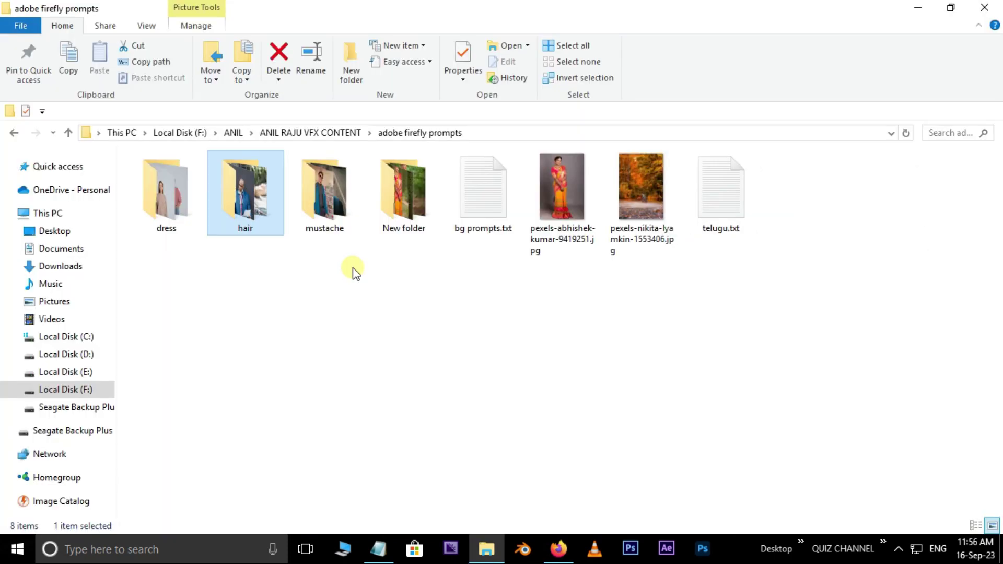
{"action": "double_click", "coordinate": [334, 225]}
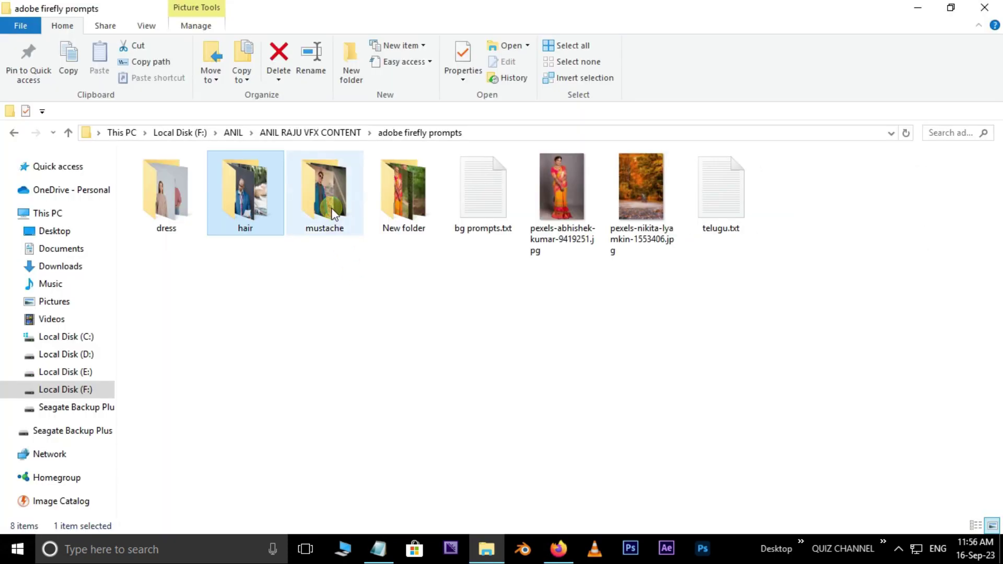
{"action": "left_click_drag", "start_coordinate": [167, 200], "coordinate": [475, 251]}
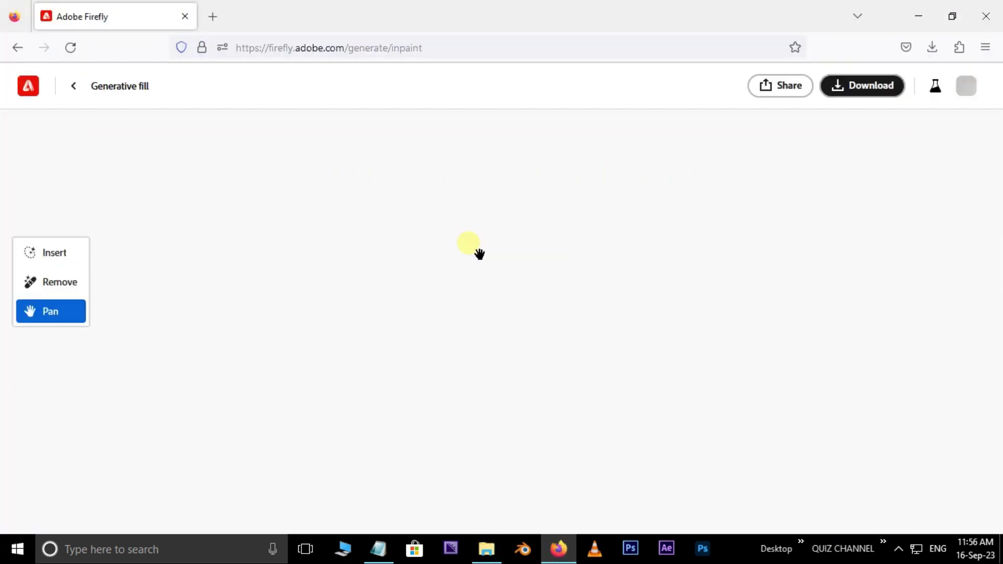
- Zoom to the young man's face, cut the brush size from 48% to 39%, and mask above his lip
{"action": "scroll", "coordinate": [610, 248], "scroll_direction": "up", "scroll_amount": 2}
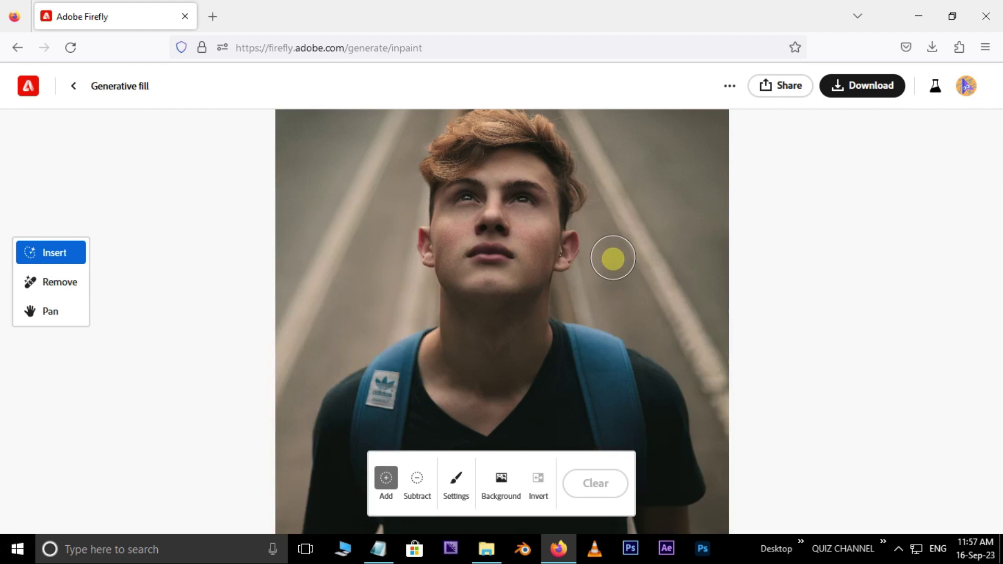
{"action": "scroll", "coordinate": [606, 256], "scroll_direction": "up", "scroll_amount": 3}
{"action": "key", "text": "h"}
{"action": "left_click_drag", "start_coordinate": [497, 188], "coordinate": [481, 353]}
{"action": "key", "text": "i"}
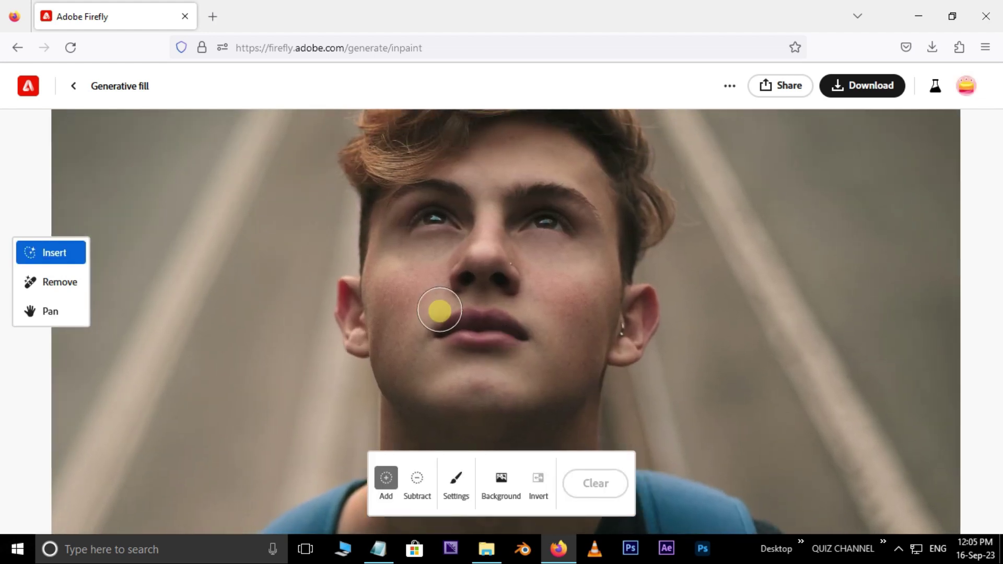
{"action": "left_click", "coordinate": [456, 479]}
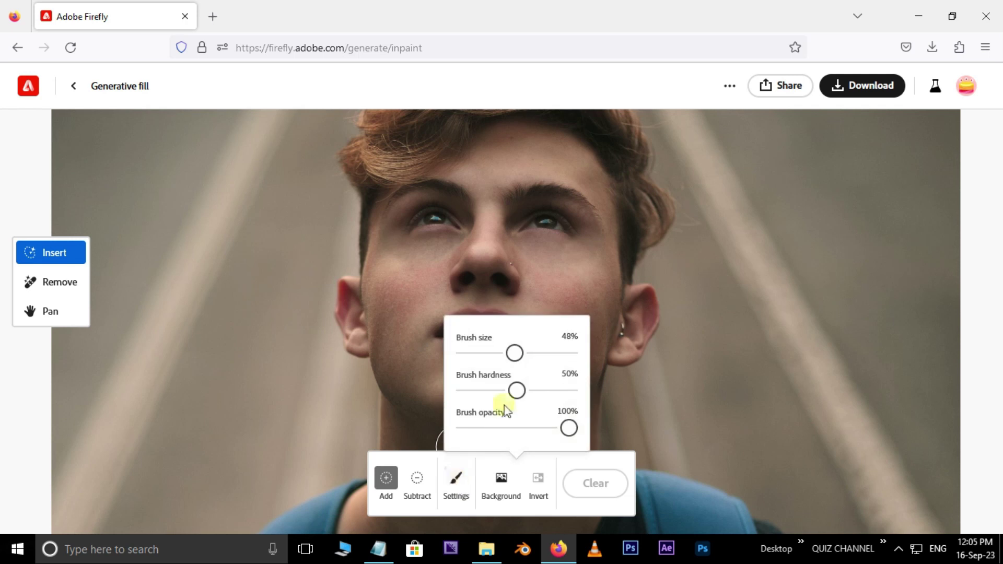
{"action": "left_click_drag", "start_coordinate": [505, 355], "coordinate": [498, 358]}
{"action": "mouse_move", "coordinate": [427, 320]}
{"action": "left_mouse_down"}
{"action": "mouse_move", "coordinate": [468, 303]}
{"action": "mouse_move", "coordinate": [532, 332]}
{"action": "mouse_move", "coordinate": [421, 336]}
{"action": "mouse_move", "coordinate": [459, 300]}
{"action": "mouse_move", "coordinate": [533, 327]}
{"action": "mouse_move", "coordinate": [529, 339]}
{"action": "left_mouse_up"}
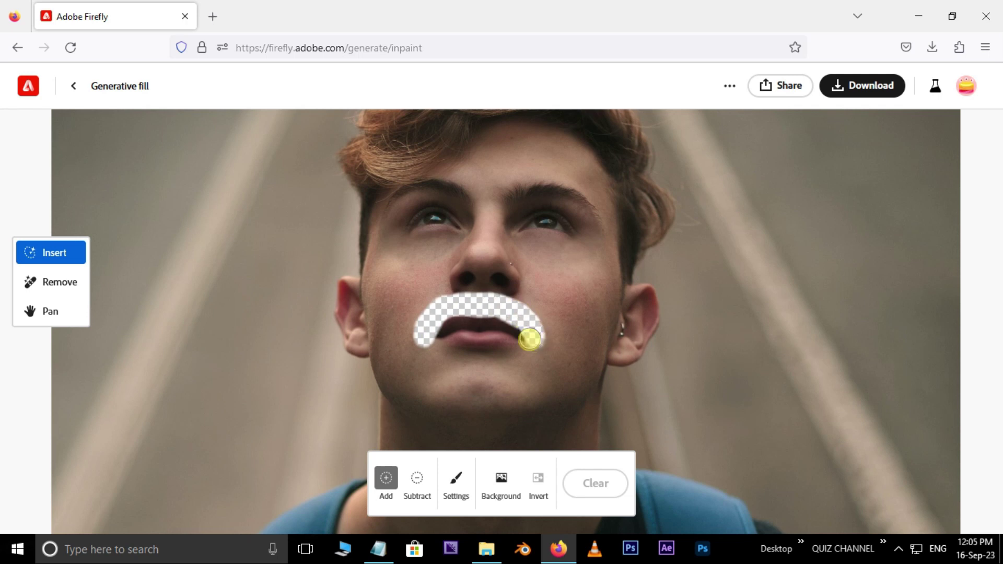
{"action": "left_click", "coordinate": [409, 496]}
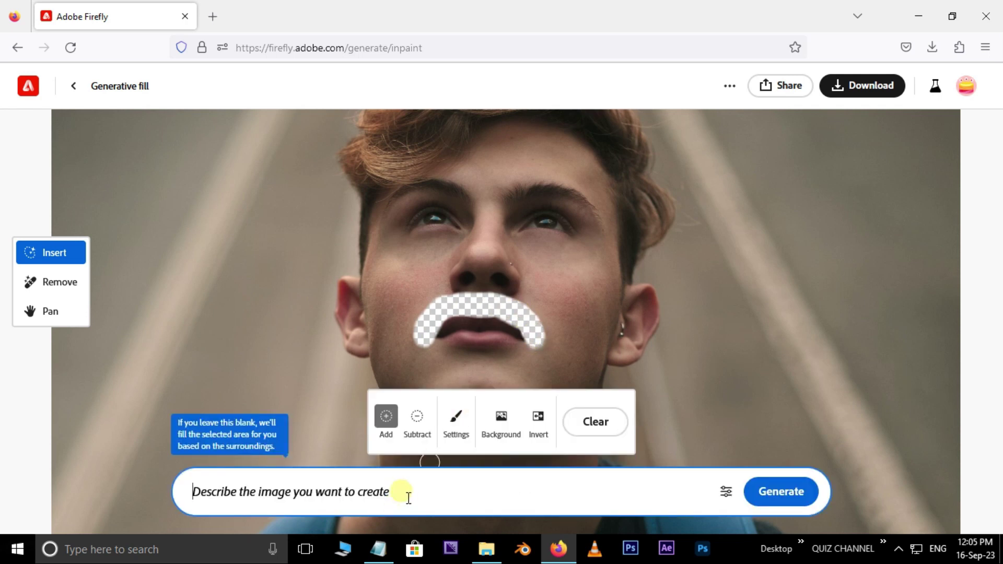
- Generate fills with the prompt 'mustache' and settle on the second variation
{"action": "type", "text": "mus"}
{"action": "type", "text": "t"}
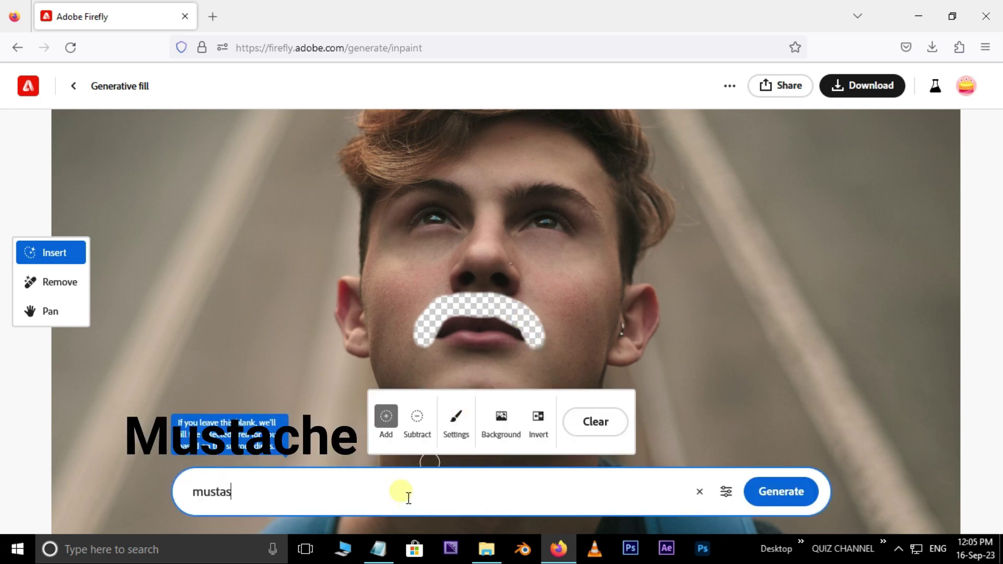
{"action": "key", "text": "BackSpace"}
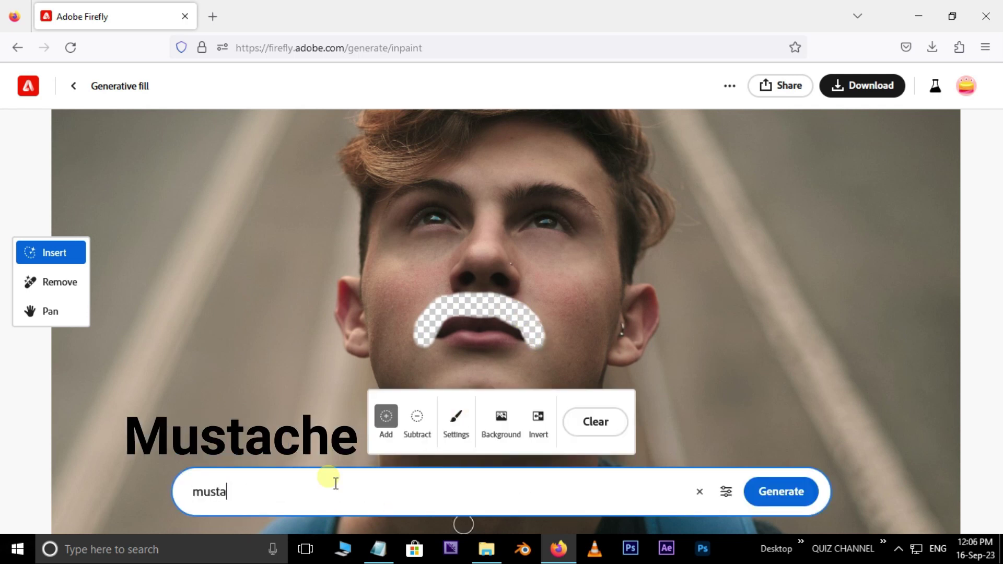
{"action": "left_click", "coordinate": [767, 491]}
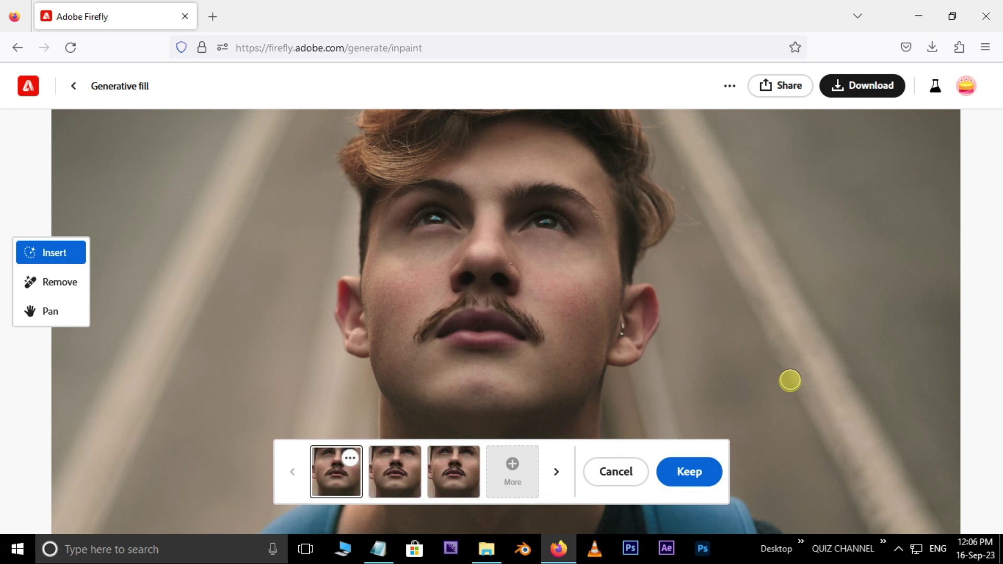
{"action": "left_click", "coordinate": [384, 467]}
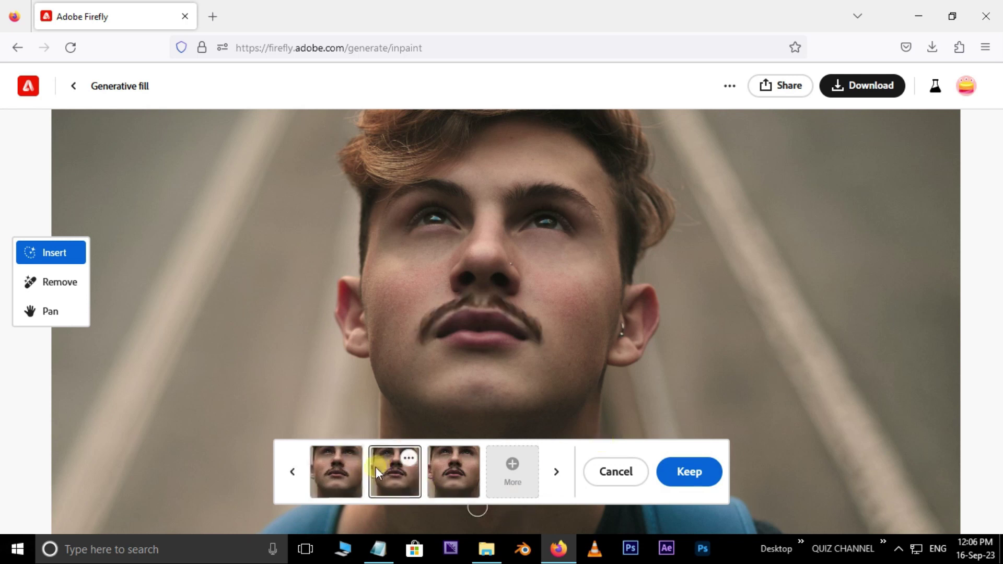
{"action": "left_click", "coordinate": [452, 476]}
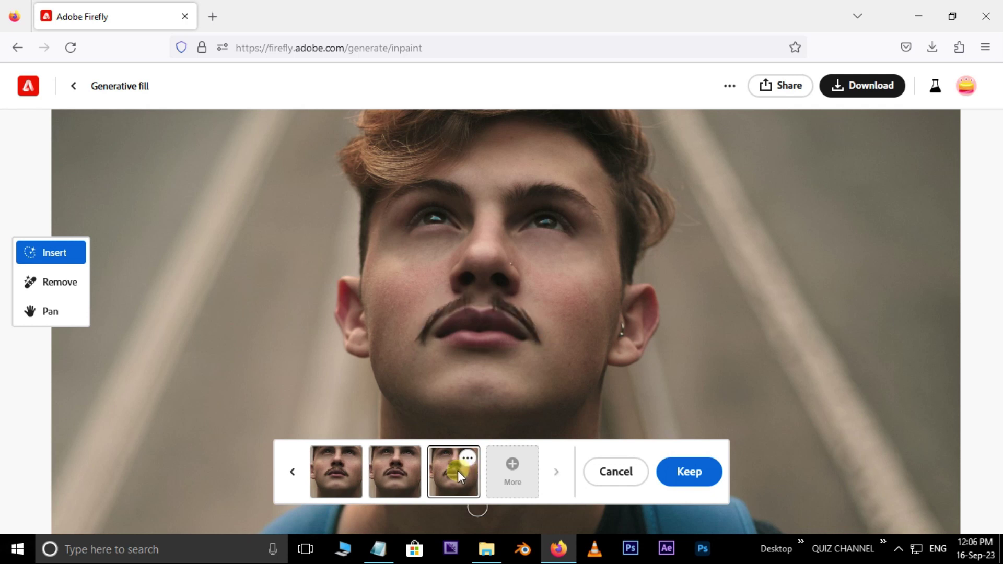
{"action": "left_click", "coordinate": [403, 483]}
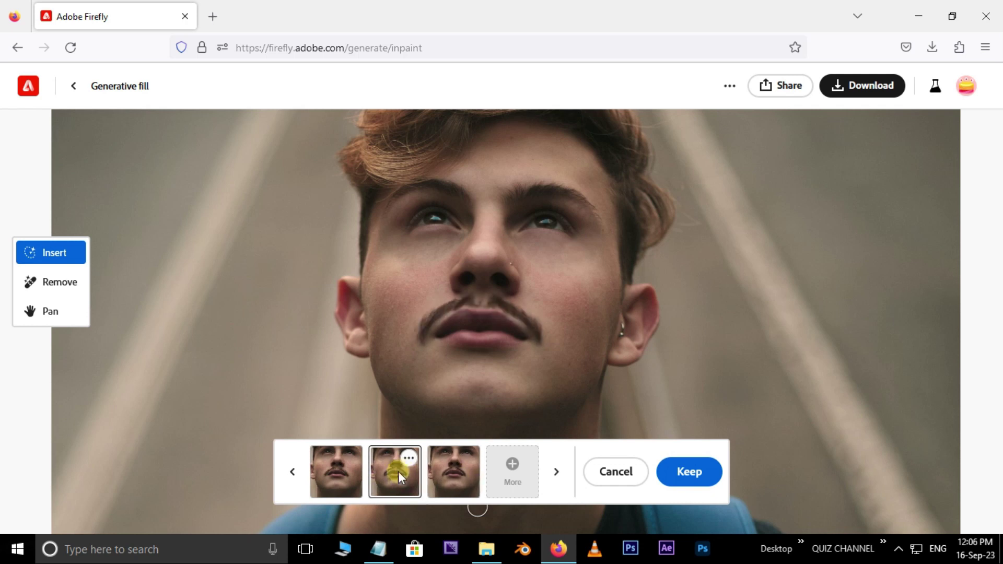
- Download the chosen mustache image, discard the variations, and return to the start page
{"action": "left_click", "coordinate": [882, 88]}
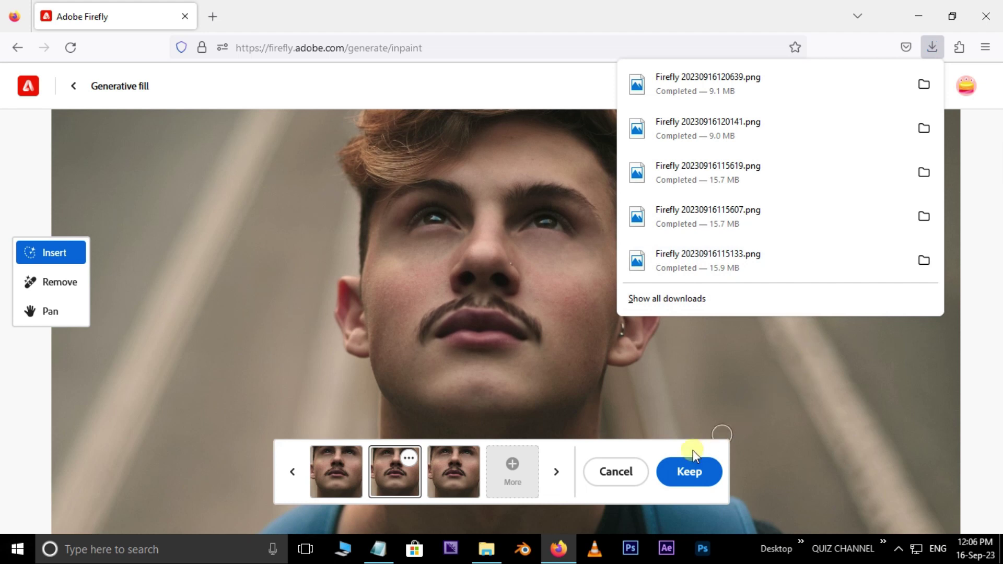
{"action": "left_click", "coordinate": [587, 499]}
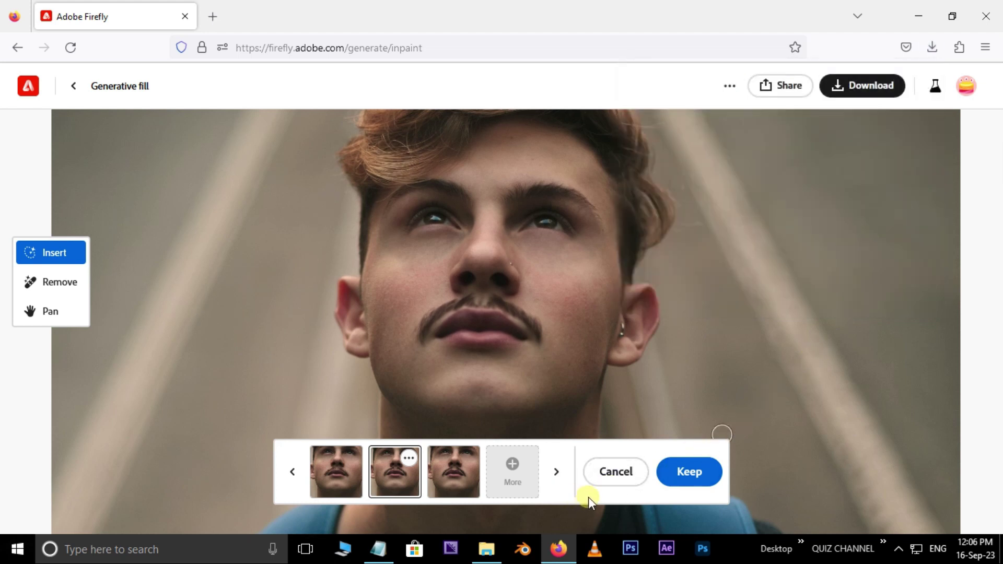
{"action": "left_click", "coordinate": [618, 479]}
{"action": "left_click", "coordinate": [74, 86]}
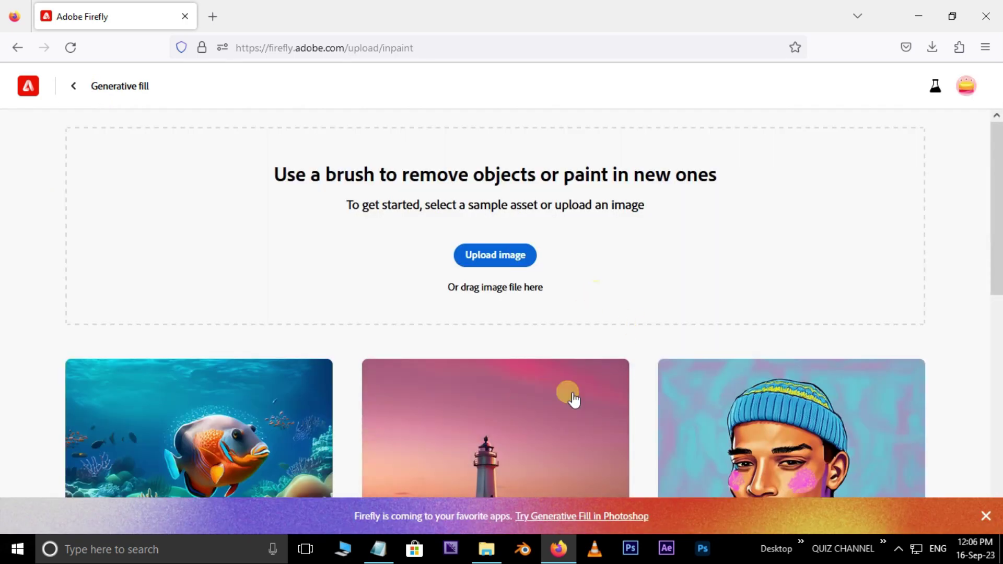
- Load the two children's photo from the dress folder and zoom in on the boy's shirt
{"action": "left_click", "coordinate": [478, 543]}
{"action": "mouse_move", "coordinate": [169, 197]}
{"action": "left_mouse_down"}
{"action": "mouse_move", "coordinate": [564, 559]}
{"action": "mouse_move", "coordinate": [526, 325]}
{"action": "mouse_move", "coordinate": [530, 245]}
{"action": "left_mouse_up"}
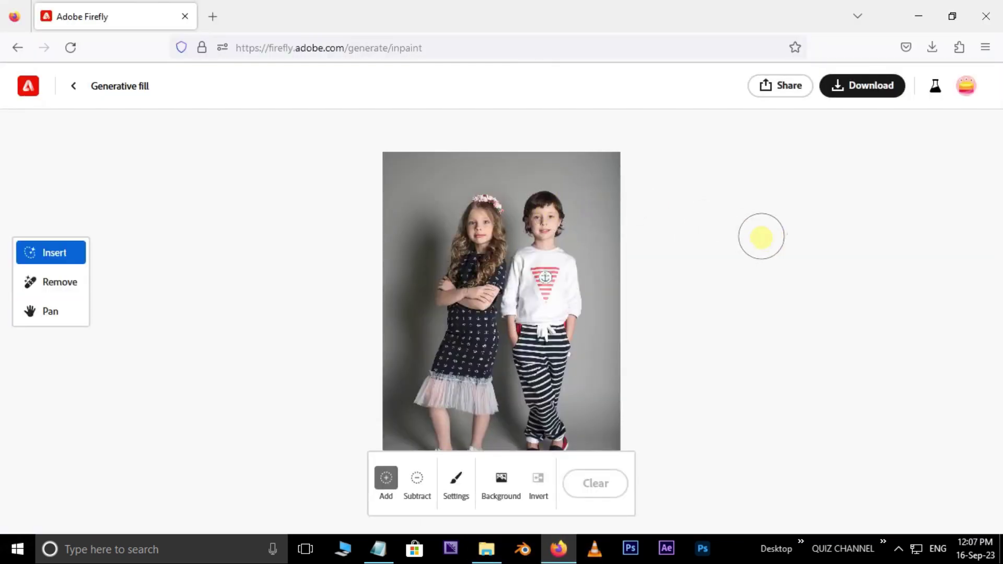
{"action": "scroll", "coordinate": [755, 245], "scroll_direction": "up", "scroll_amount": 5}
{"action": "key", "text": "h"}
{"action": "mouse_move", "coordinate": [682, 291]}
{"action": "left_mouse_down"}
{"action": "mouse_move", "coordinate": [488, 302]}
{"action": "mouse_move", "coordinate": [353, 414]}
{"action": "left_mouse_up"}
{"action": "key", "text": "i"}
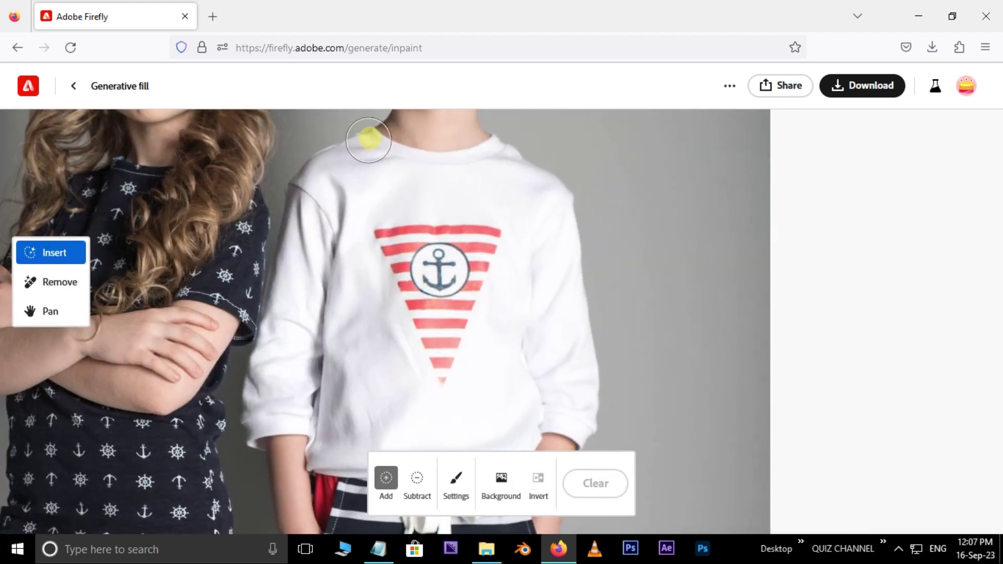
- Mask the boy's sweatshirt from the shoulder down his side, along the waist and neckline
{"action": "mouse_move", "coordinate": [370, 139]}
{"action": "left_mouse_down"}
{"action": "mouse_move", "coordinate": [340, 152]}
{"action": "mouse_move", "coordinate": [306, 190]}
{"action": "mouse_move", "coordinate": [252, 432]}
{"action": "mouse_move", "coordinate": [336, 458]}
{"action": "left_mouse_up"}
{"action": "key", "text": "h"}
{"action": "left_click_drag", "start_coordinate": [402, 312], "coordinate": [403, 253]}
{"action": "key", "text": "i"}
{"action": "mouse_move", "coordinate": [251, 366]}
{"action": "left_mouse_down"}
{"action": "mouse_move", "coordinate": [473, 382]}
{"action": "mouse_move", "coordinate": [527, 329]}
{"action": "mouse_move", "coordinate": [553, 174]}
{"action": "left_mouse_up"}
{"action": "scroll", "coordinate": [523, 235], "scroll_direction": "up", "scroll_amount": 3}
{"action": "mouse_move", "coordinate": [373, 216]}
{"action": "left_mouse_down"}
{"action": "mouse_move", "coordinate": [432, 238]}
{"action": "mouse_move", "coordinate": [506, 230]}
{"action": "left_mouse_up"}
- Finish masking the shirt's right side and reframe the view to show both children
{"action": "key", "text": "h"}
{"action": "left_click_drag", "start_coordinate": [537, 349], "coordinate": [525, 263]}
{"action": "key", "text": "i"}
{"action": "mouse_move", "coordinate": [477, 179]}
{"action": "left_mouse_down"}
{"action": "mouse_move", "coordinate": [527, 385]}
{"action": "mouse_move", "coordinate": [297, 290]}
{"action": "mouse_move", "coordinate": [465, 235]}
{"action": "mouse_move", "coordinate": [425, 347]}
{"action": "mouse_move", "coordinate": [445, 258]}
{"action": "left_mouse_up"}
{"action": "key", "text": "h"}
{"action": "key", "text": "i"}
{"action": "key", "text": "h"}
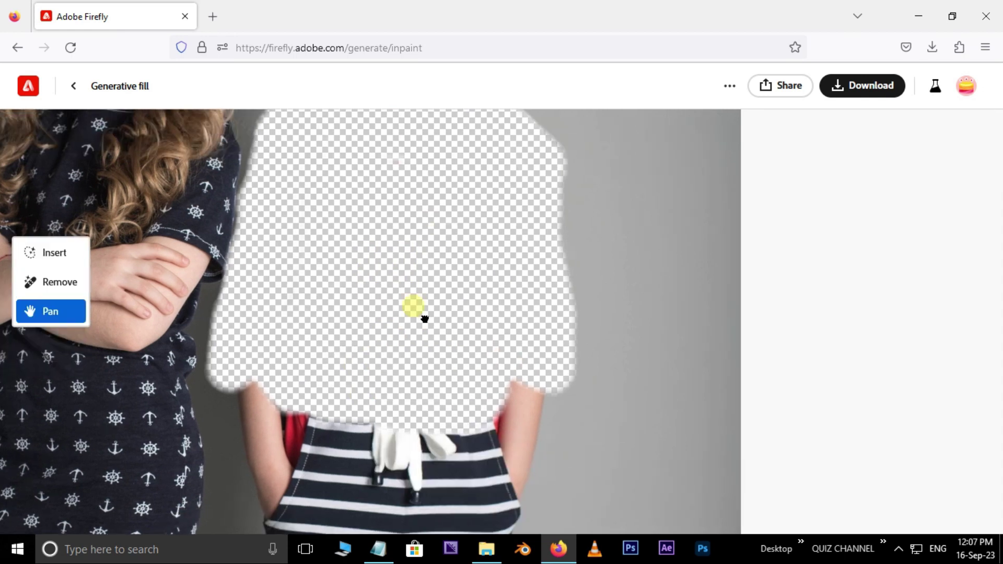
{"action": "key", "text": "i"}
{"action": "scroll", "coordinate": [428, 300], "scroll_direction": "down", "scroll_amount": 5}
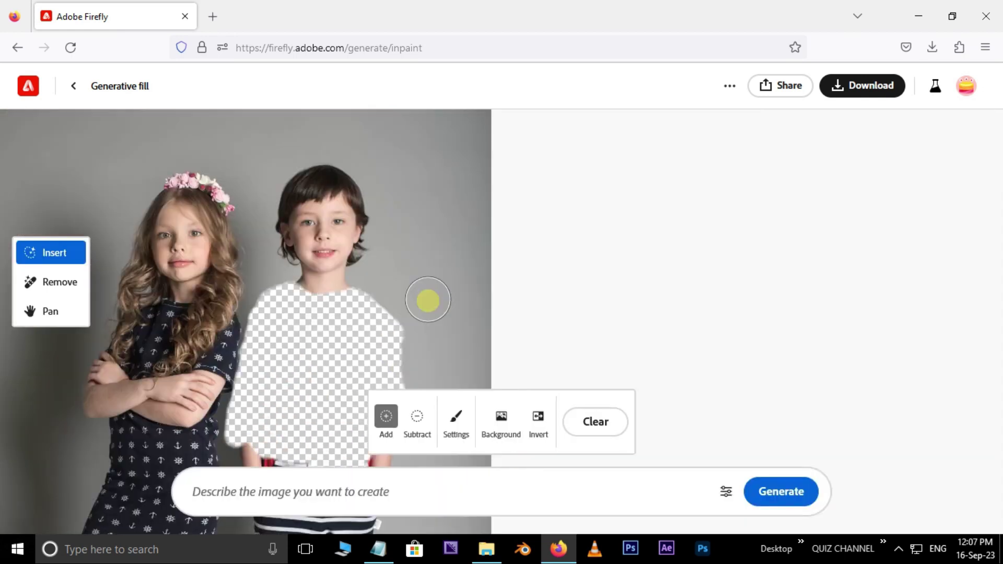
{"action": "key", "text": "h"}
{"action": "left_click_drag", "start_coordinate": [413, 300], "coordinate": [532, 230]}
- Generate replacement shirts with the prompt 'new style tshirt'
{"action": "key", "text": "i"}
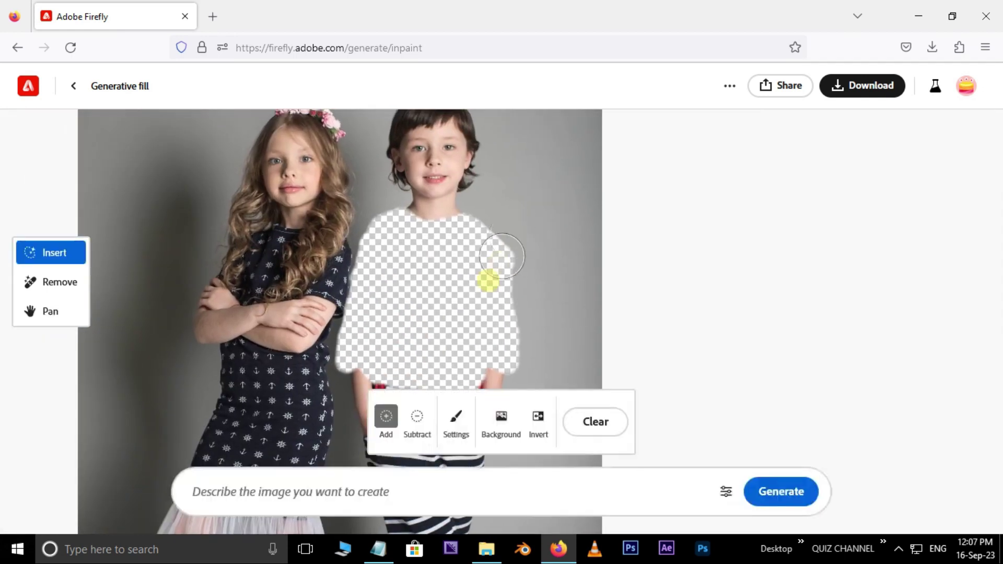
{"action": "left_click", "coordinate": [325, 505]}
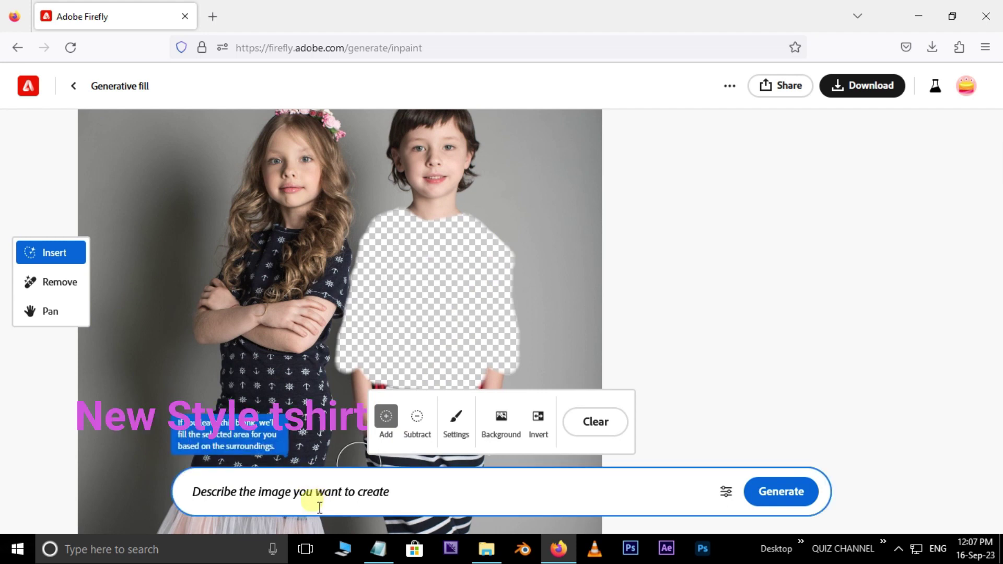
{"action": "type", "text": "new style tshi"}
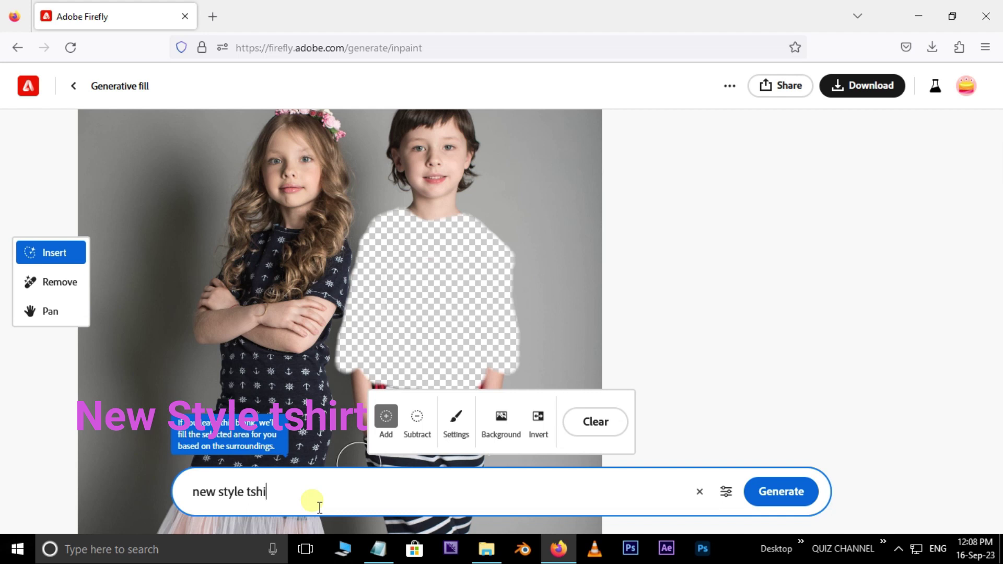
{"action": "left_click", "coordinate": [782, 492]}
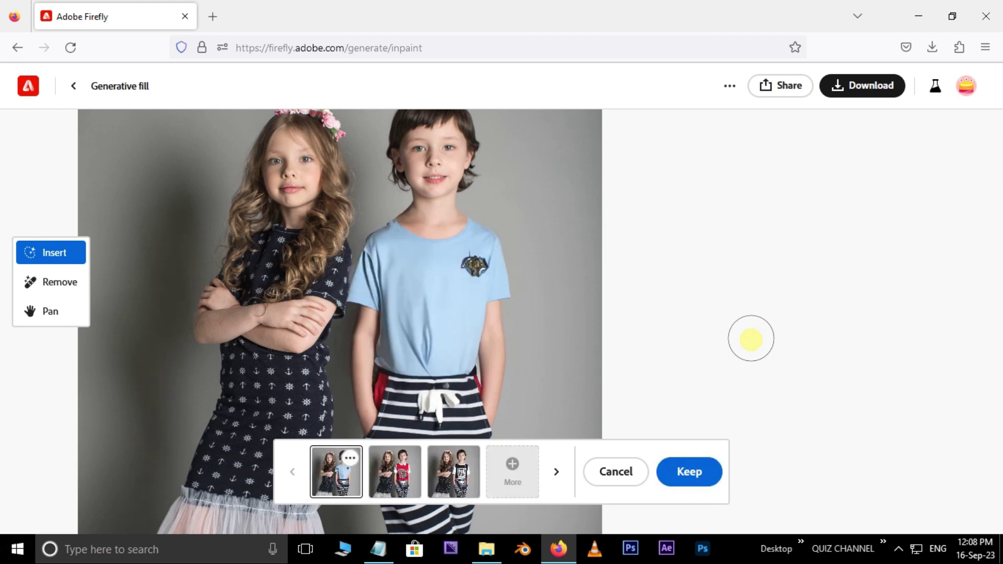
- Compare the blue, red CHC, black-and-white, graphic and plain white shirts, then discard them all
{"action": "left_click", "coordinate": [407, 476]}
{"action": "left_click", "coordinate": [455, 485]}
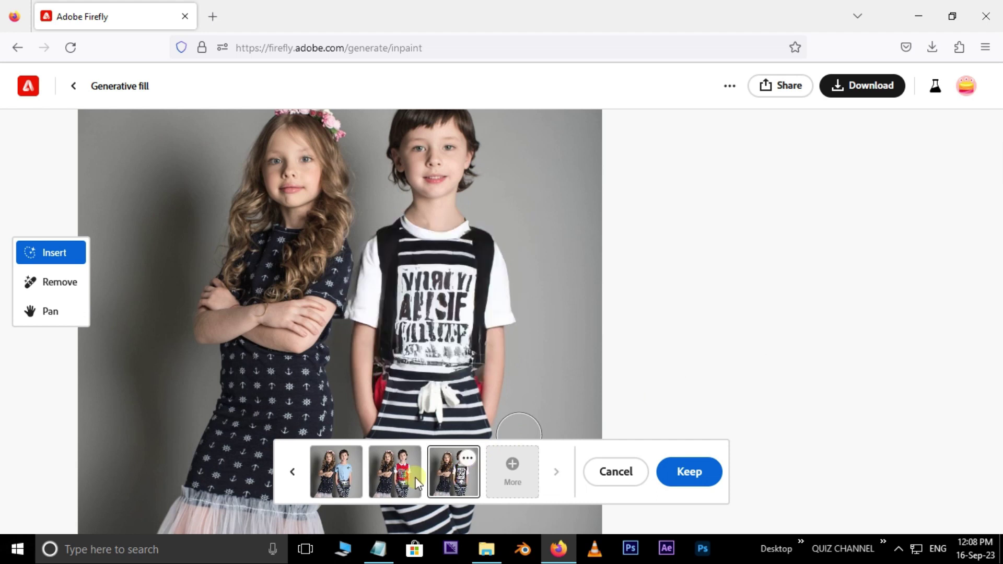
{"action": "left_click", "coordinate": [339, 483]}
{"action": "left_click", "coordinate": [427, 483]}
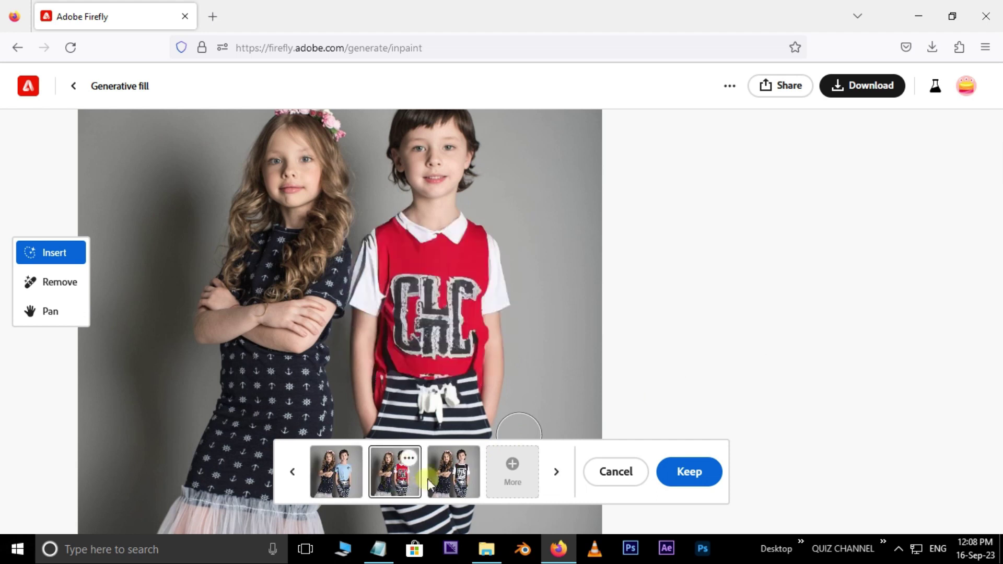
{"action": "left_click", "coordinate": [444, 485]}
{"action": "left_click", "coordinate": [513, 481]}
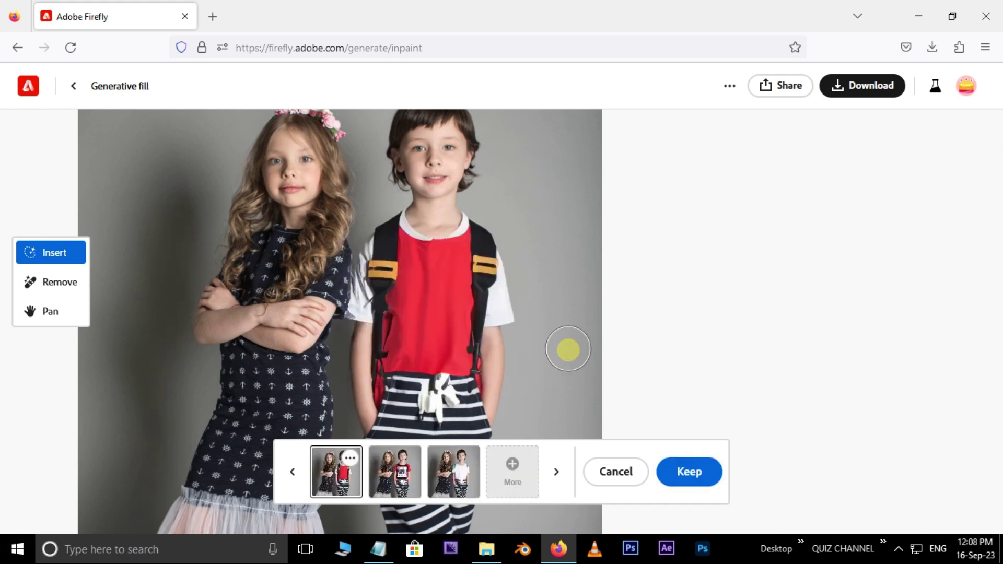
{"action": "left_click", "coordinate": [397, 475]}
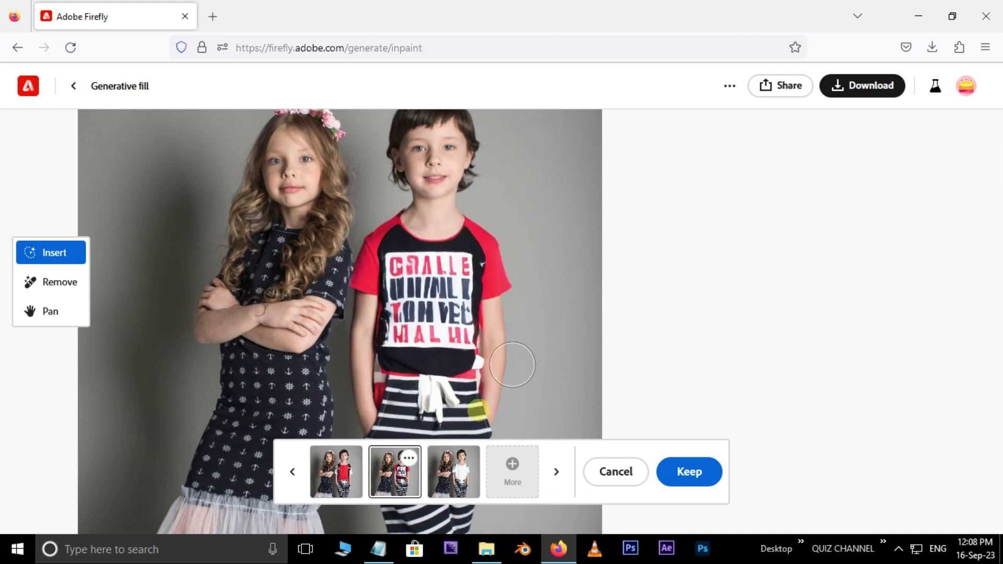
{"action": "left_click", "coordinate": [453, 472]}
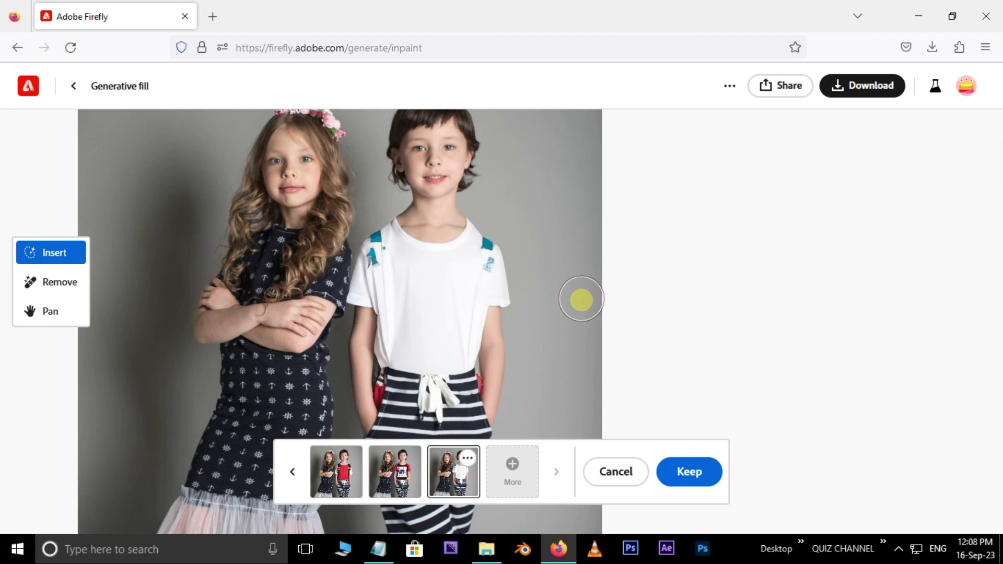
{"action": "left_click", "coordinate": [611, 471]}
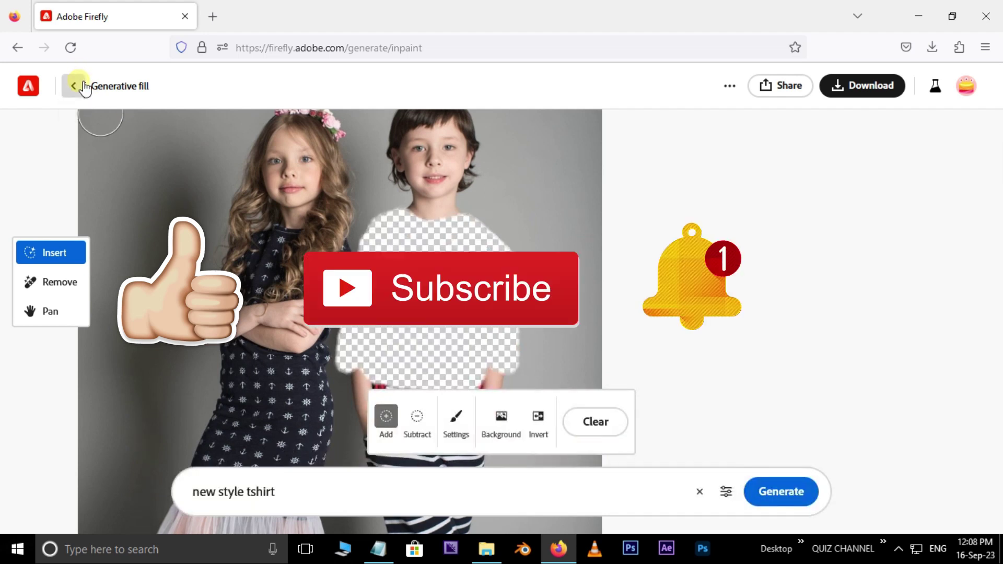
- Use the back arrow beside Generative fill to reach the start page with sample images
{"action": "left_click", "coordinate": [83, 87]}
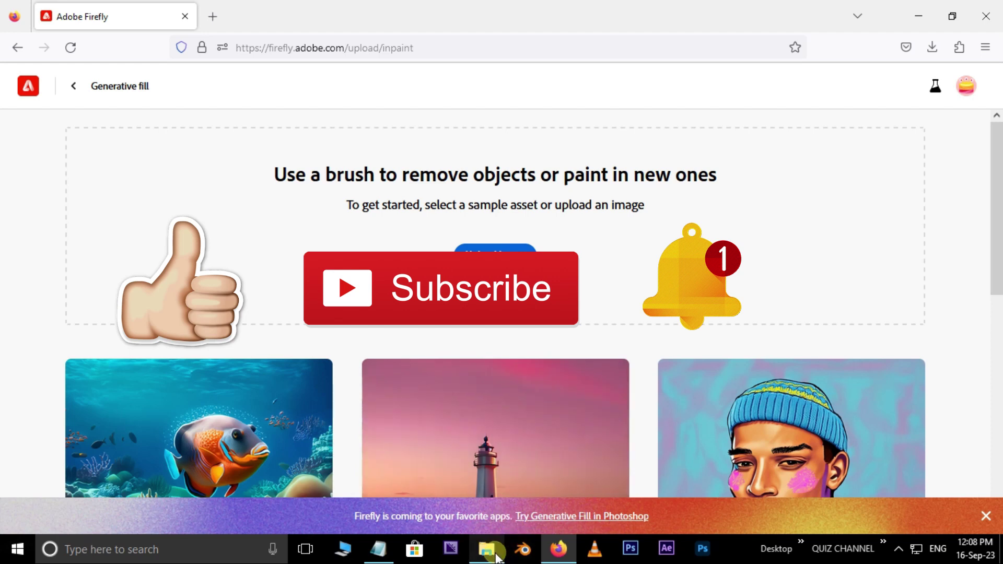